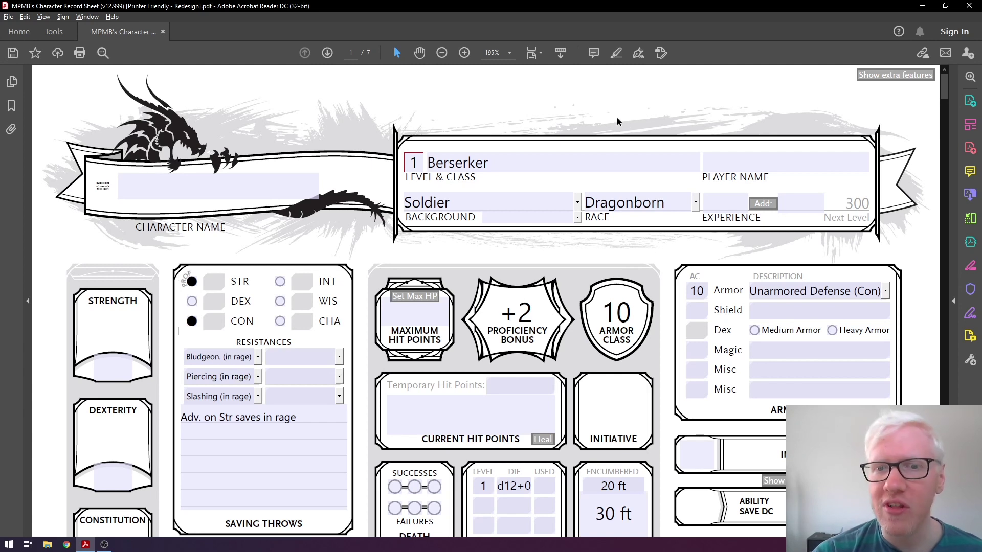
Inspect the Berserker Level & Class entry and the field beside Background.
{"action": "left_click", "coordinate": [556, 158]}
{"action": "left_click", "coordinate": [550, 123]}
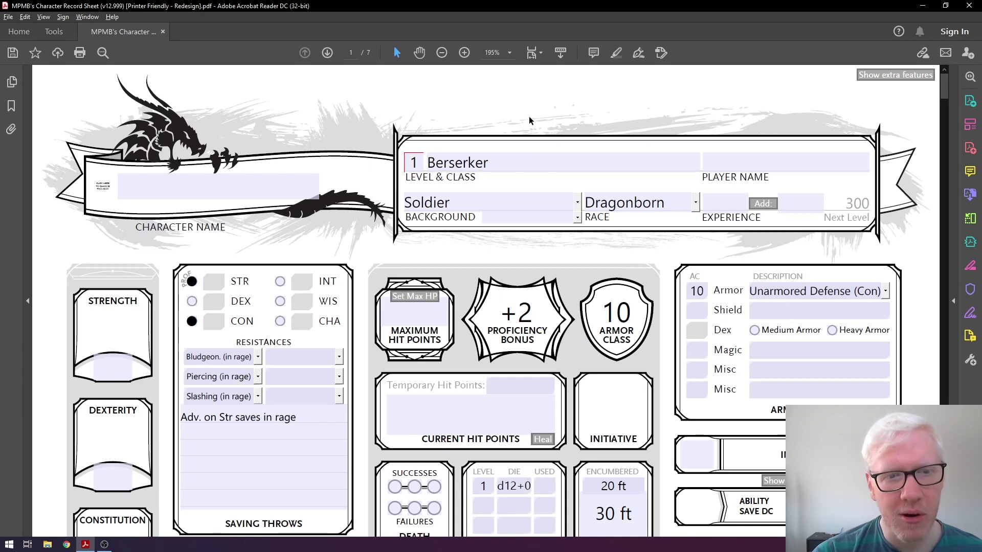
{"action": "left_click", "coordinate": [516, 213]}
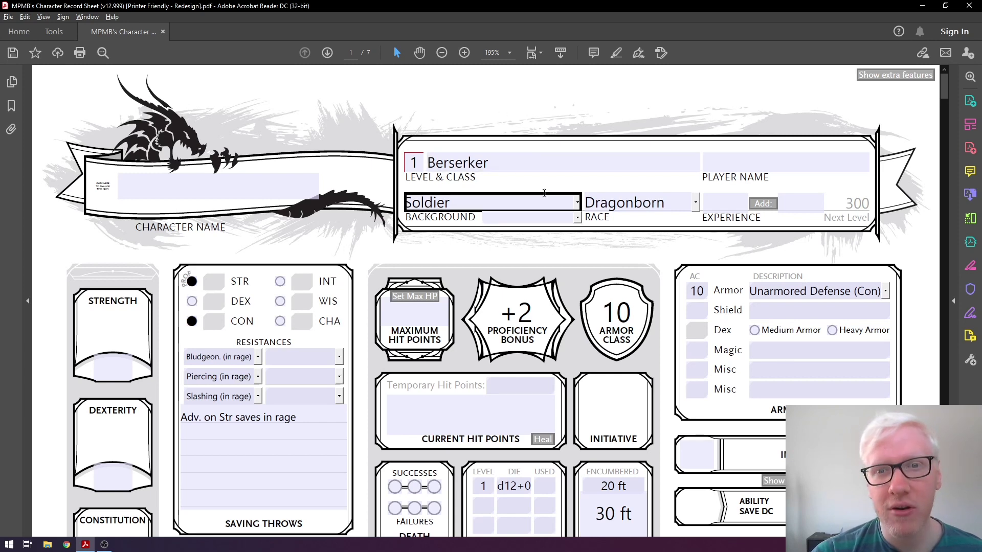
{"action": "mouse_move", "coordinate": [542, 202]}
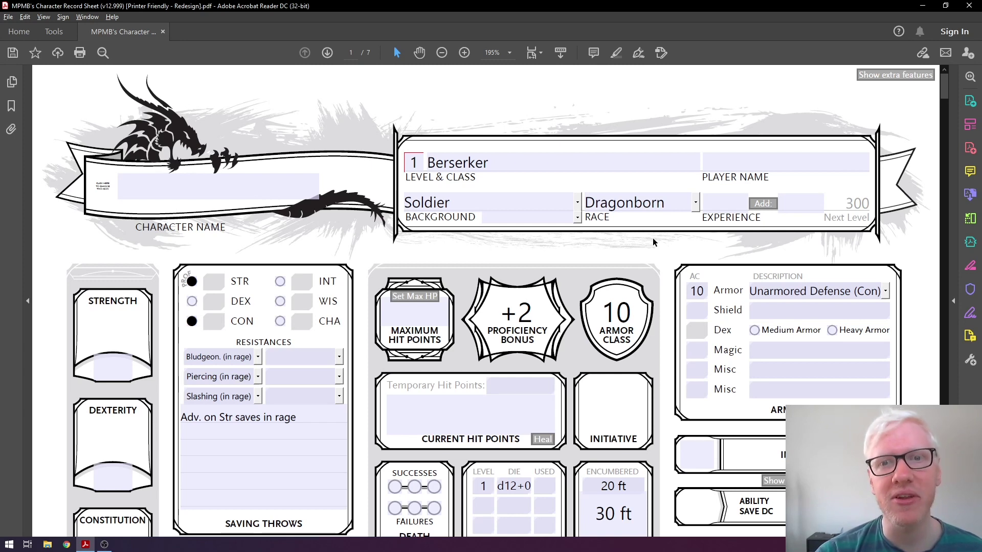
Bring the ability score and saving throw boxes into view at higher zoom.
{"action": "scroll", "coordinate": [109, 340], "scroll_direction": "down", "scroll_amount": 3}
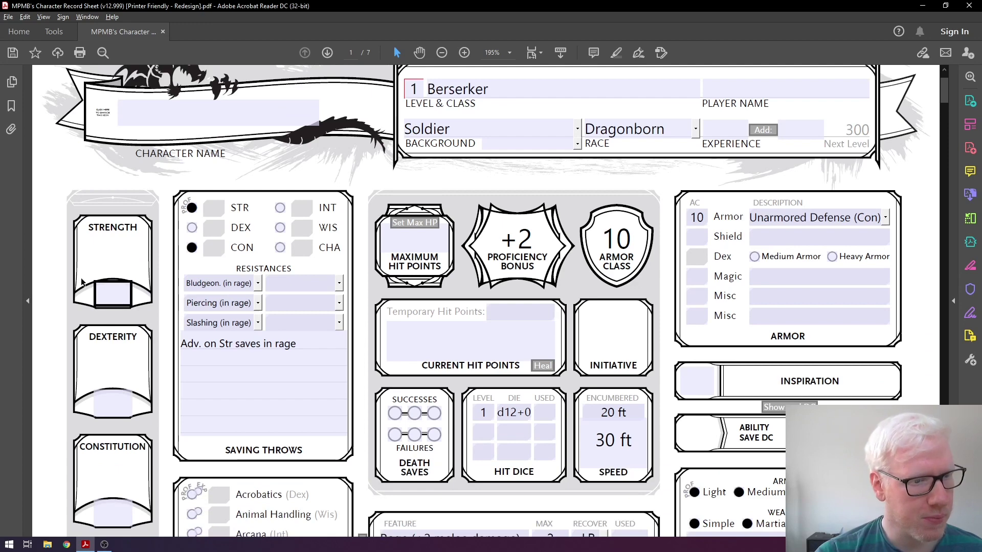
{"action": "scroll", "coordinate": [82, 281], "scroll_direction": "up", "scroll_amount": 2}
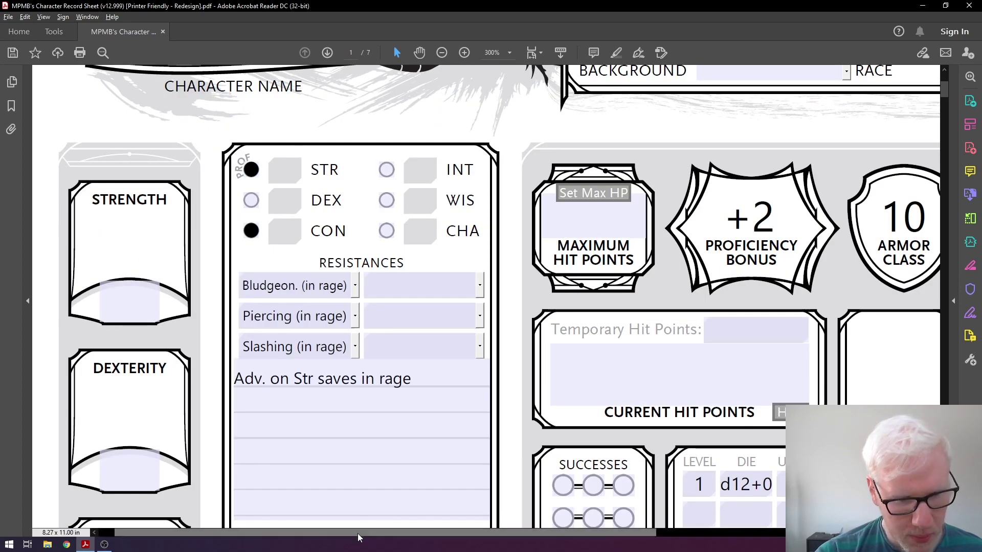
{"action": "left_click_drag", "start_coordinate": [317, 533], "coordinate": [202, 520]}
{"action": "scroll", "coordinate": [179, 384], "scroll_direction": "down", "scroll_amount": 3}
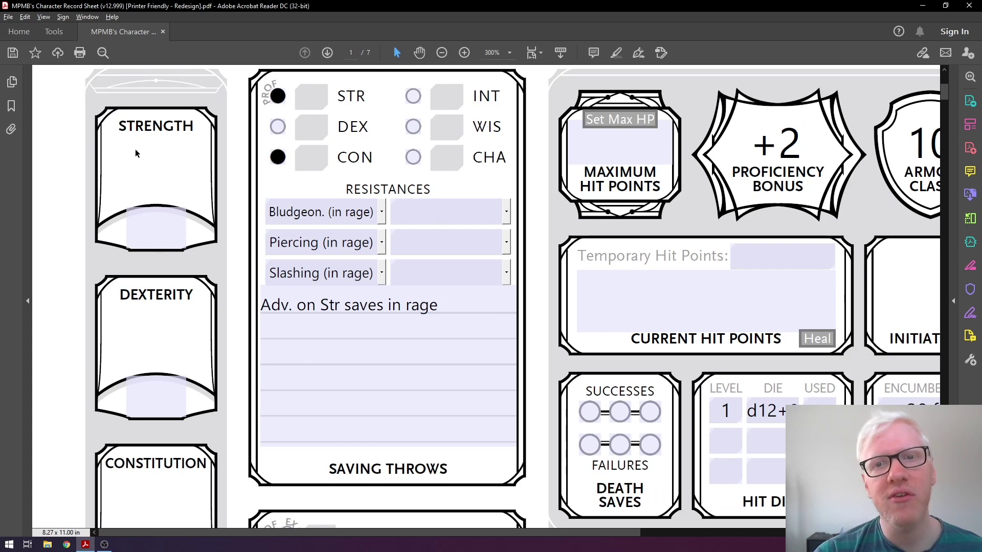
{"action": "scroll", "coordinate": [136, 153], "scroll_direction": "down", "scroll_amount": 10}
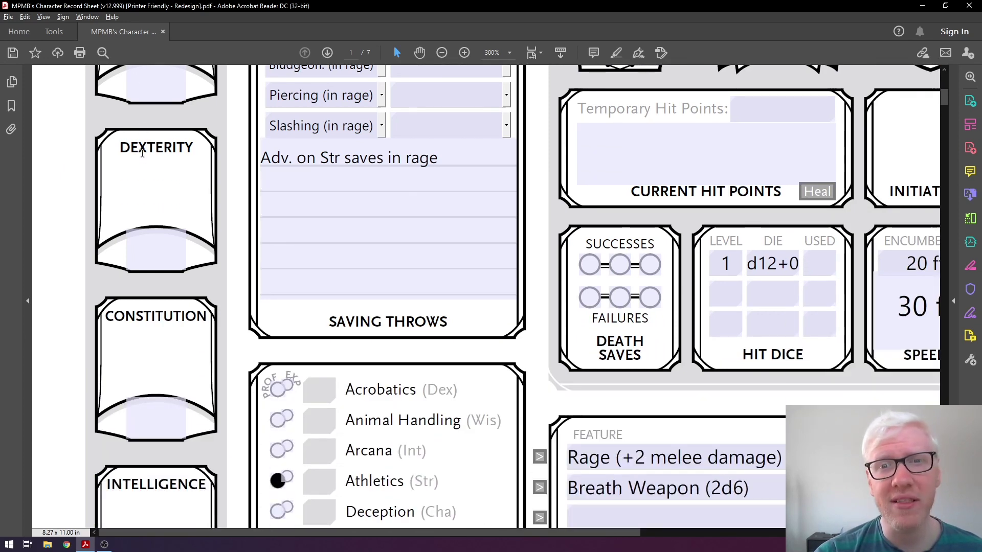
{"action": "scroll", "coordinate": [149, 169], "scroll_direction": "down", "scroll_amount": 7}
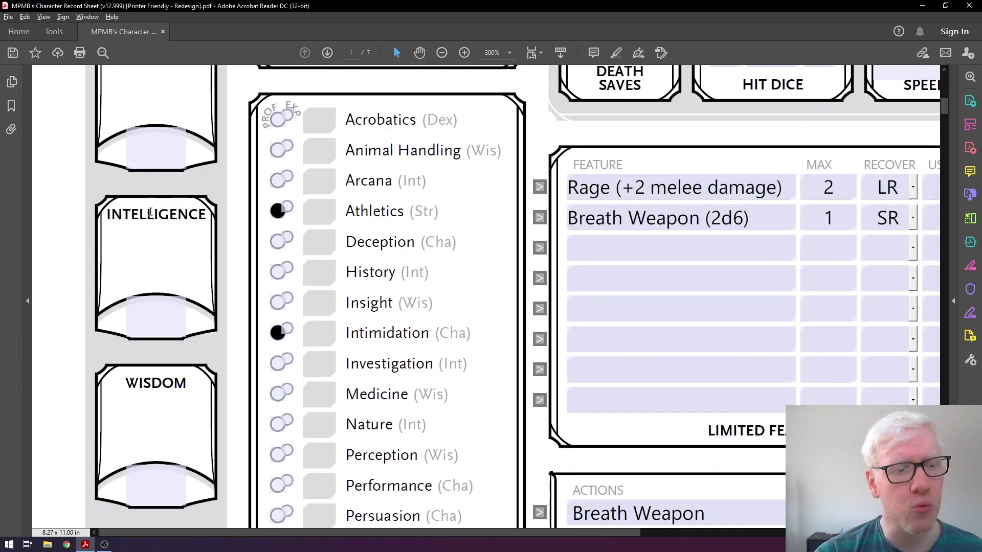
{"action": "scroll", "coordinate": [166, 249], "scroll_direction": "up", "scroll_amount": 5}
{"action": "scroll", "coordinate": [164, 261], "scroll_direction": "down", "scroll_amount": 12}
{"action": "scroll", "coordinate": [167, 287], "scroll_direction": "up", "scroll_amount": 11}
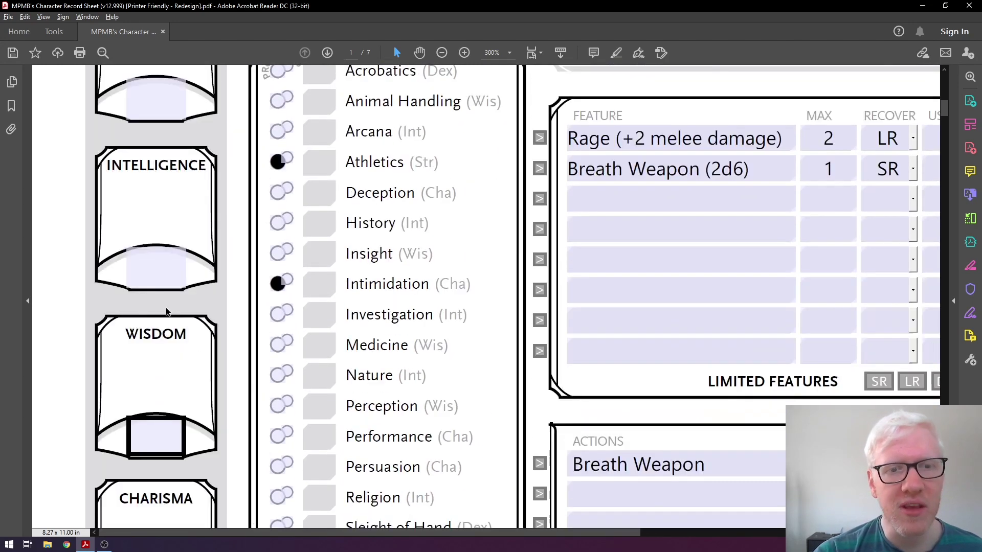
{"action": "scroll", "coordinate": [170, 304], "scroll_direction": "up", "scroll_amount": 14}
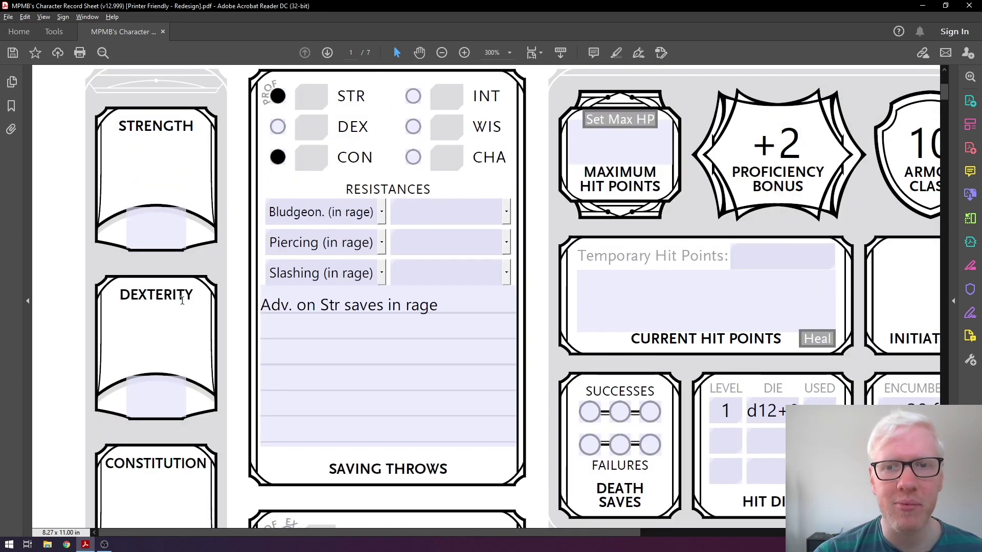
{"action": "scroll", "coordinate": [184, 294], "scroll_direction": "down", "scroll_amount": 1}
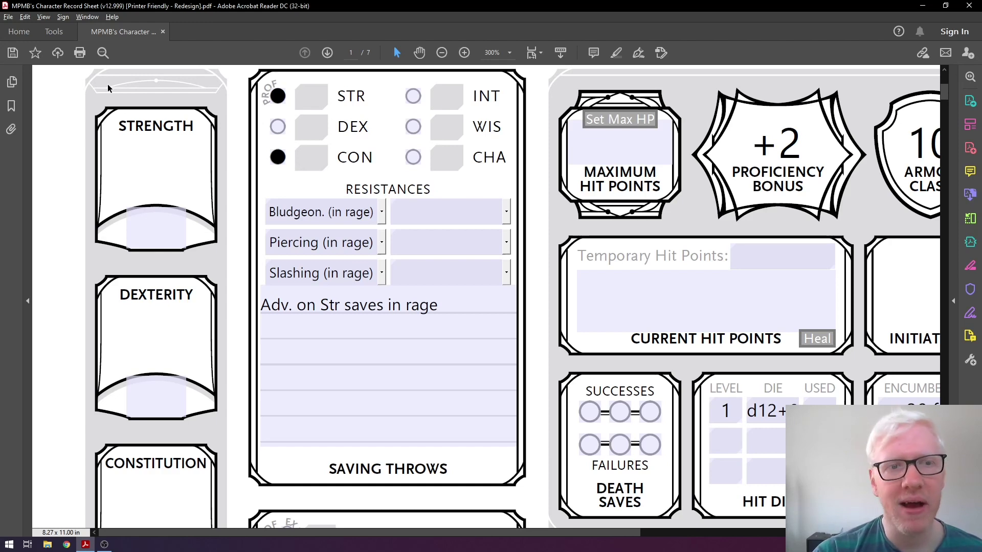
{"action": "key", "text": "Tab"}
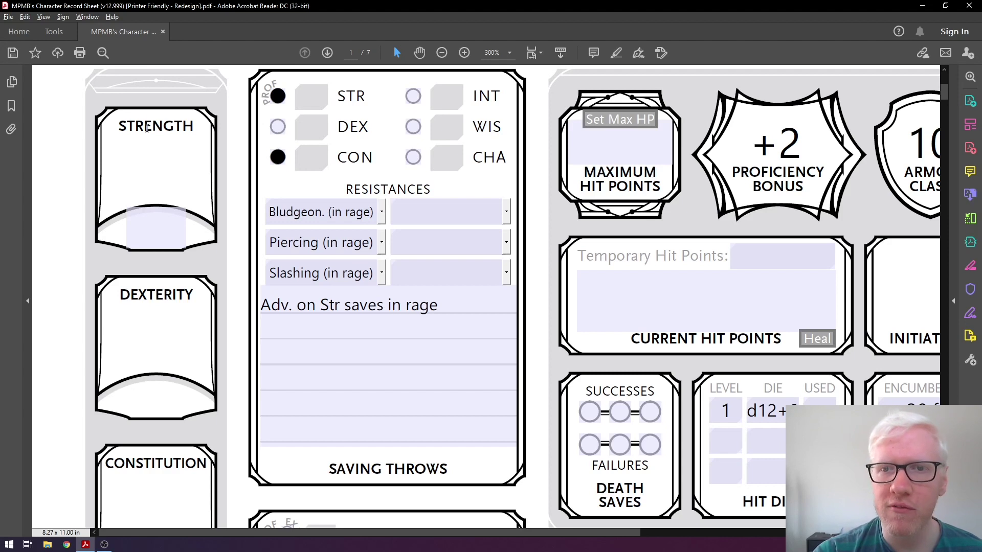
Enter 18 as the Strength score, yielding a +4 modifier and +6 Str save.
{"action": "left_click", "coordinate": [147, 240]}
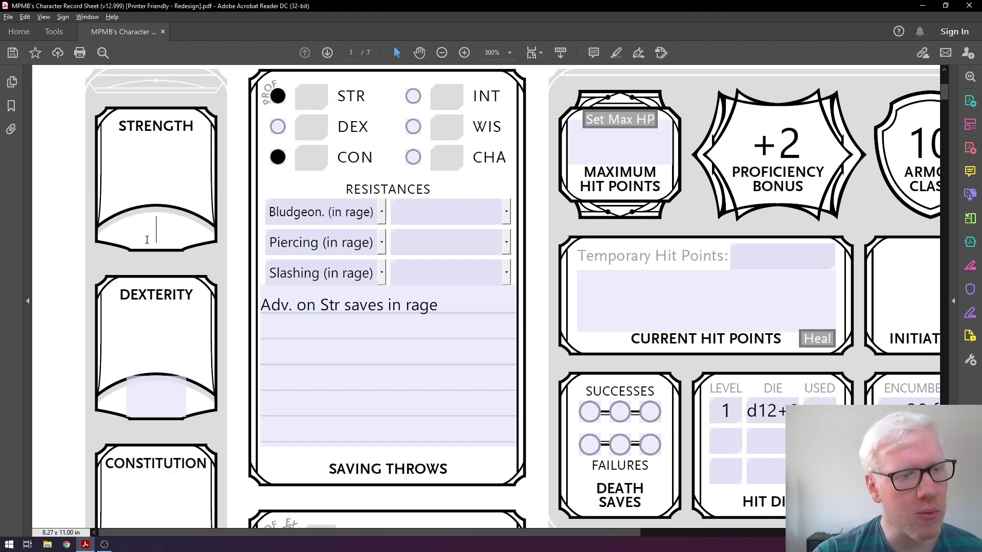
{"action": "type", "text": "1"}
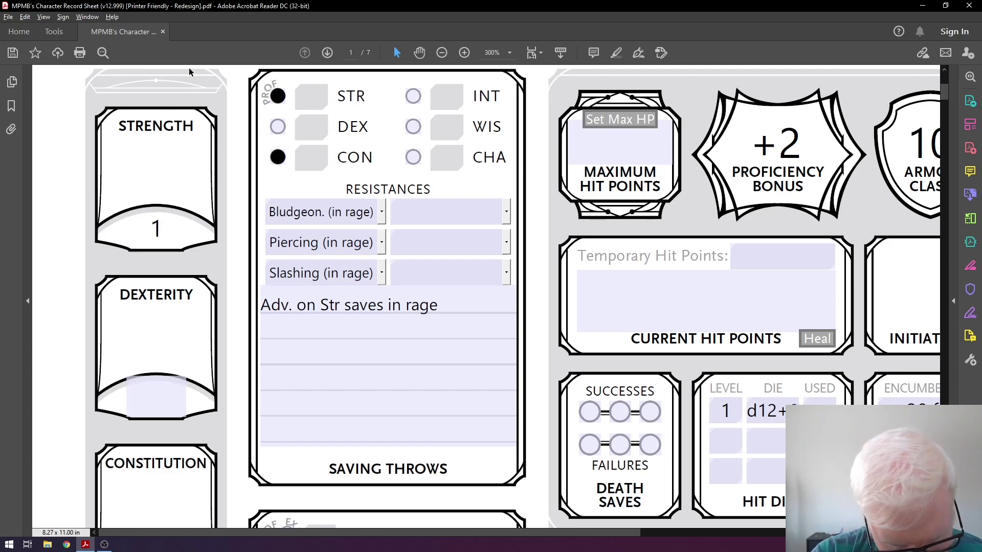
{"action": "type", "text": "8"}
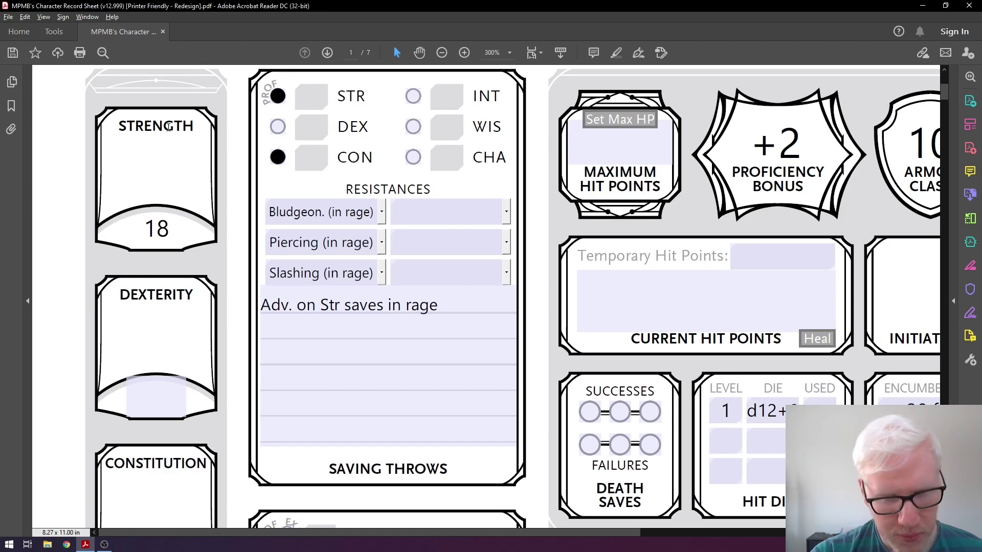
{"action": "key", "text": "Return"}
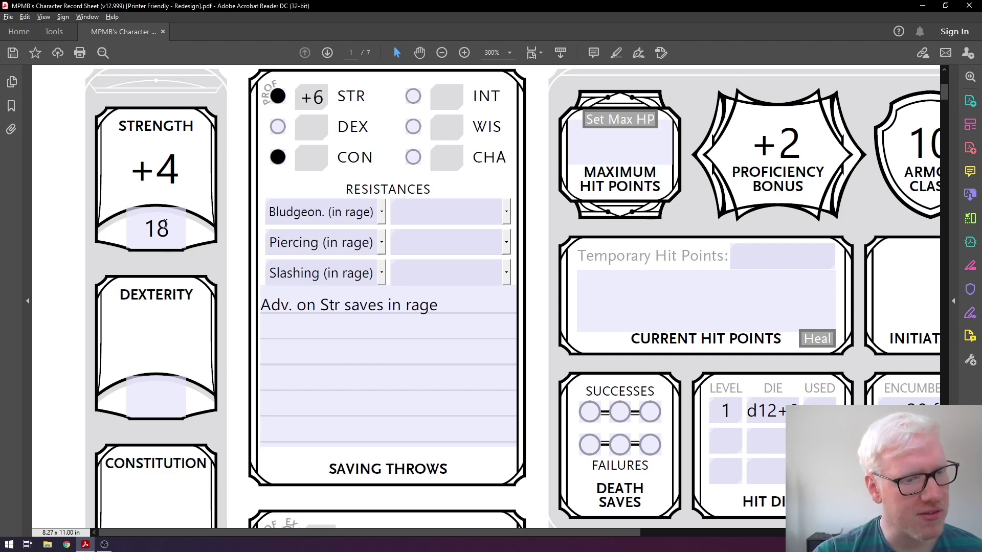
Change the Strength score to 10, then 11, then 12.
{"action": "left_click", "coordinate": [163, 225]}
{"action": "type", "text": "10"}
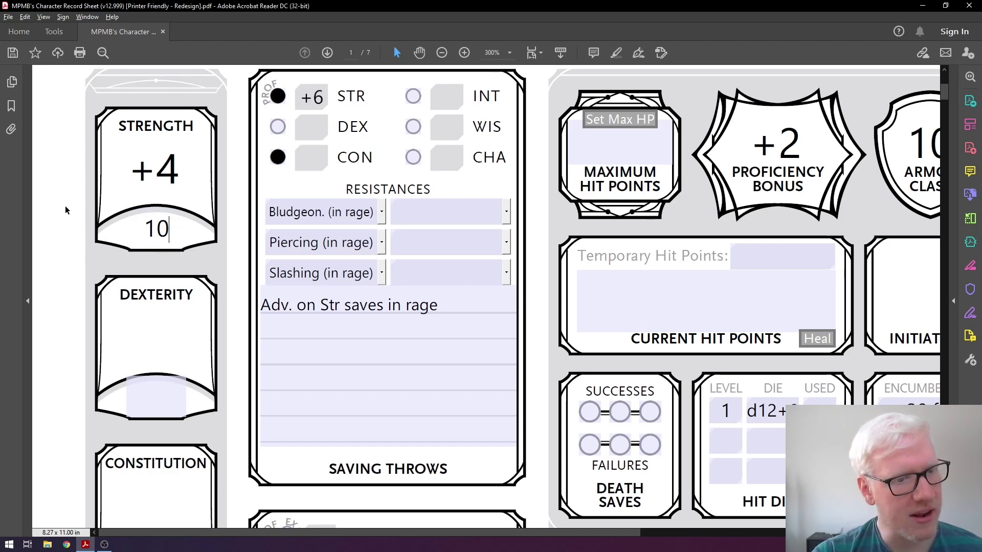
{"action": "key", "text": "Return"}
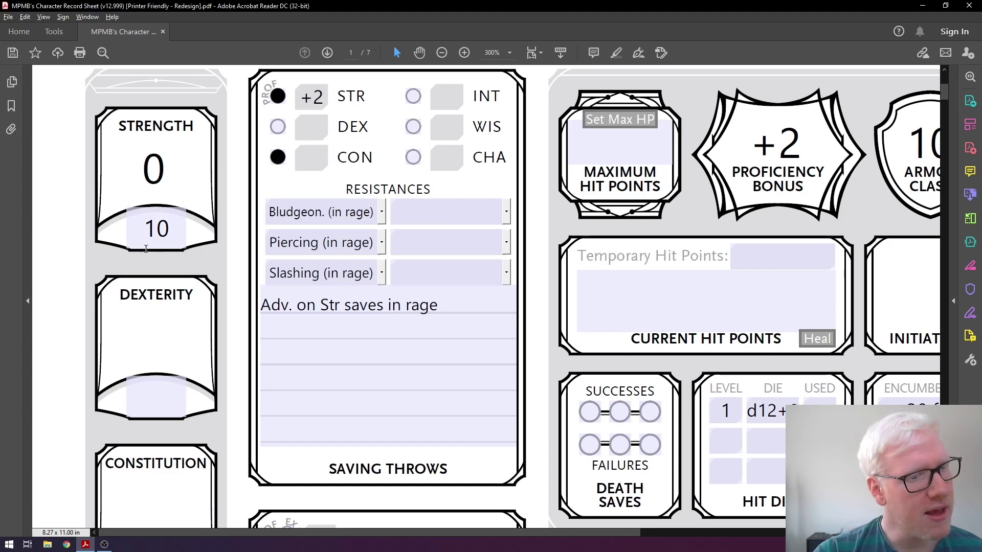
{"action": "type", "text": "11"}
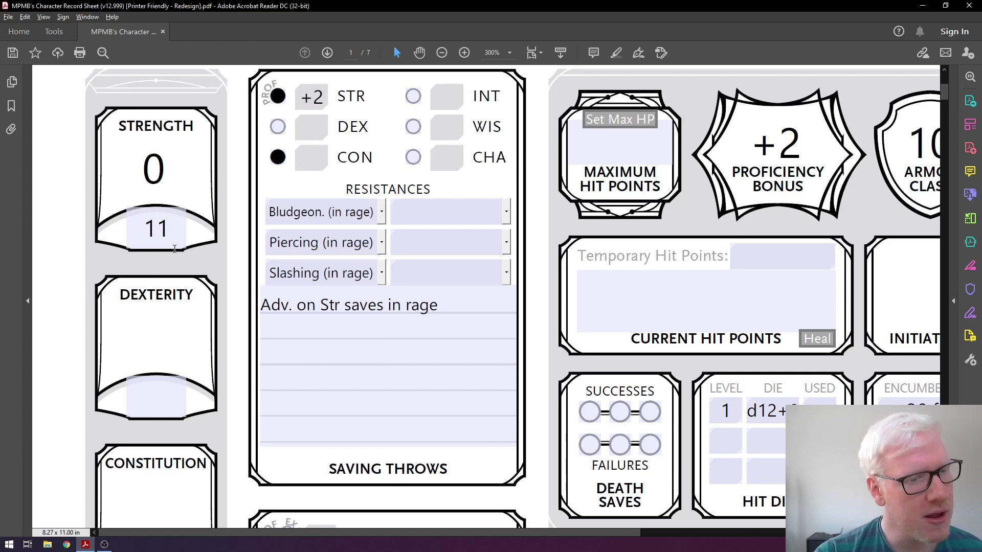
{"action": "left_click", "coordinate": [160, 226]}
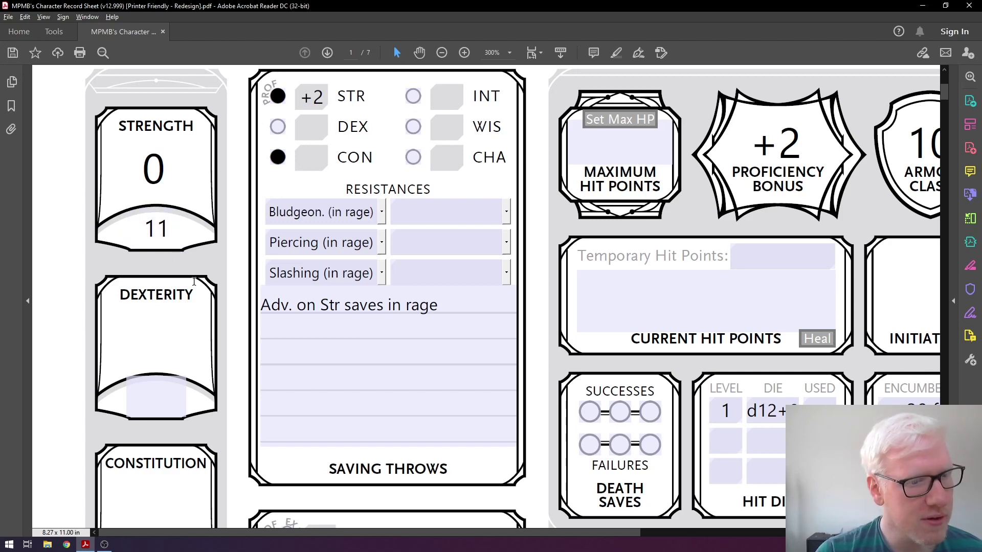
{"action": "key", "text": "BackSpace"}
{"action": "key", "text": "BackSpace"}
{"action": "type", "text": "12"}
{"action": "key", "text": "Return"}
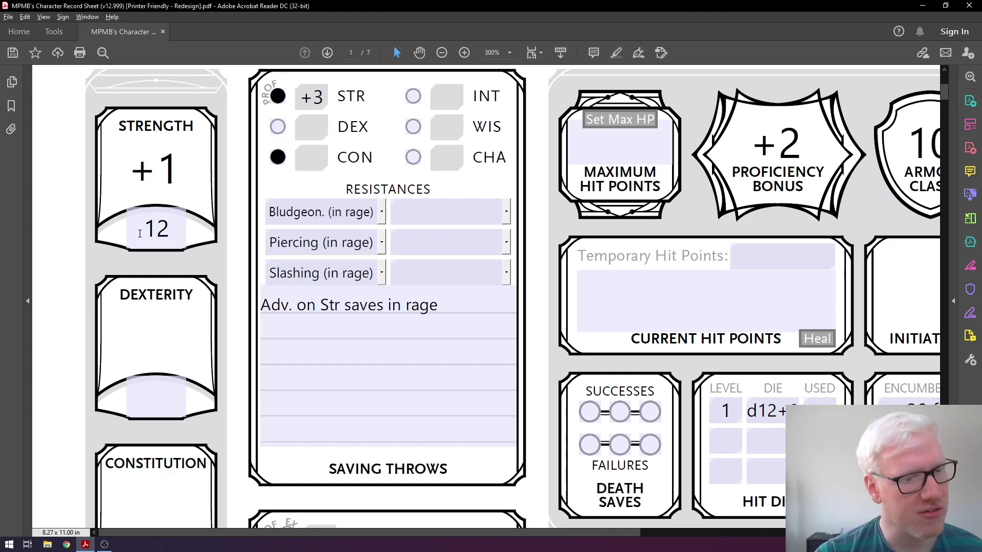
Raise the Strength score to 13 and then 14.
{"action": "left_click", "coordinate": [170, 217]}
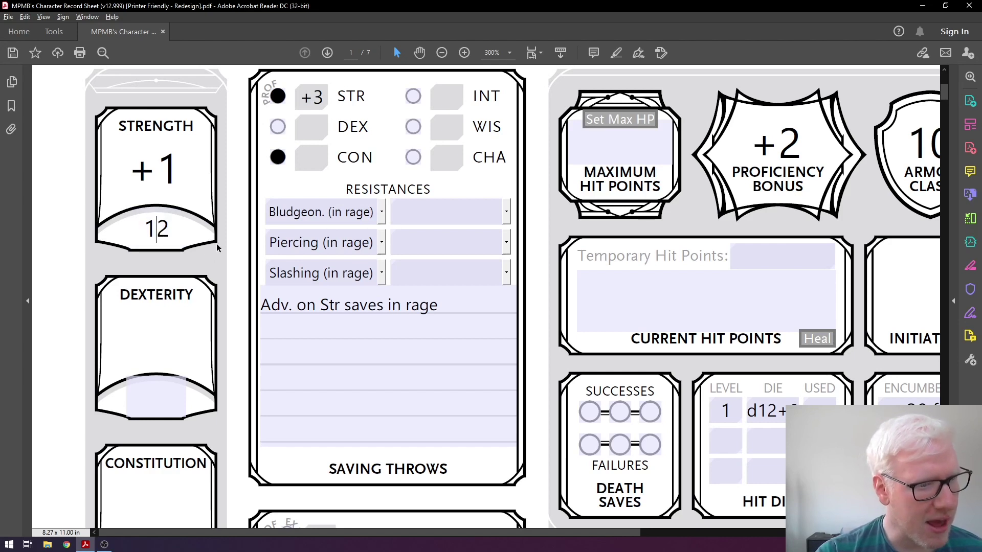
{"action": "key", "text": "BackSpace"}
{"action": "type", "text": "3"}
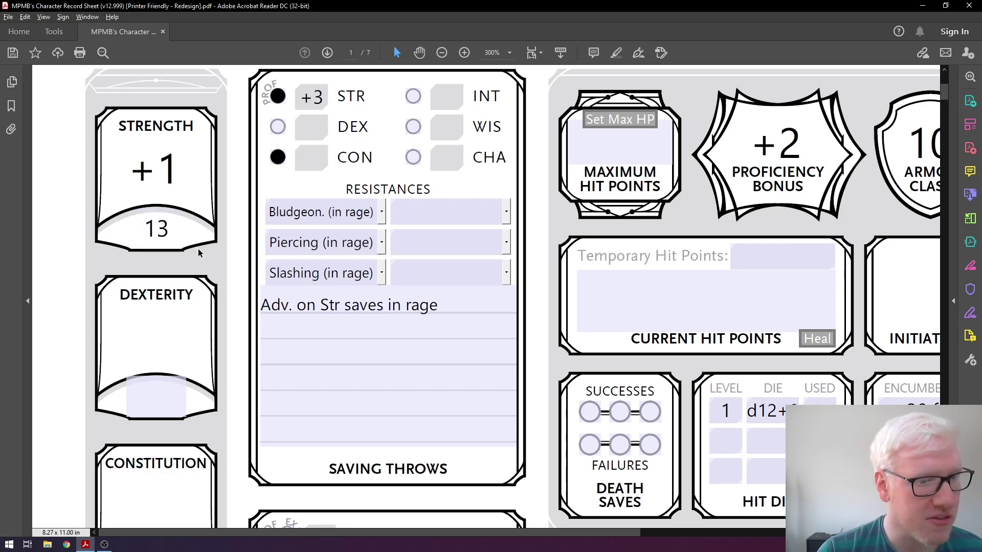
{"action": "key", "text": "Return"}
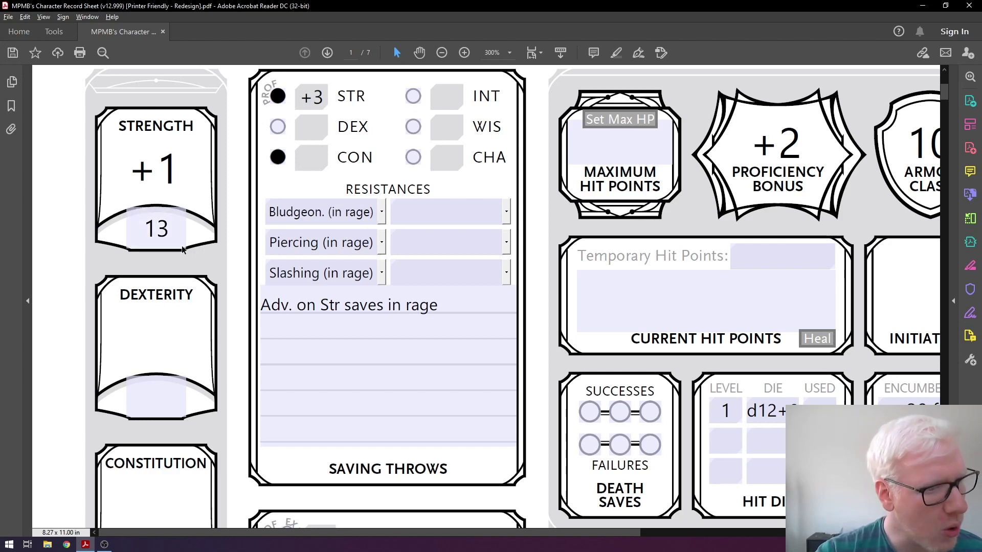
{"action": "left_click", "coordinate": [178, 240]}
{"action": "key", "text": "BackSpace"}
{"action": "type", "text": "4"}
{"action": "key", "text": "Return"}
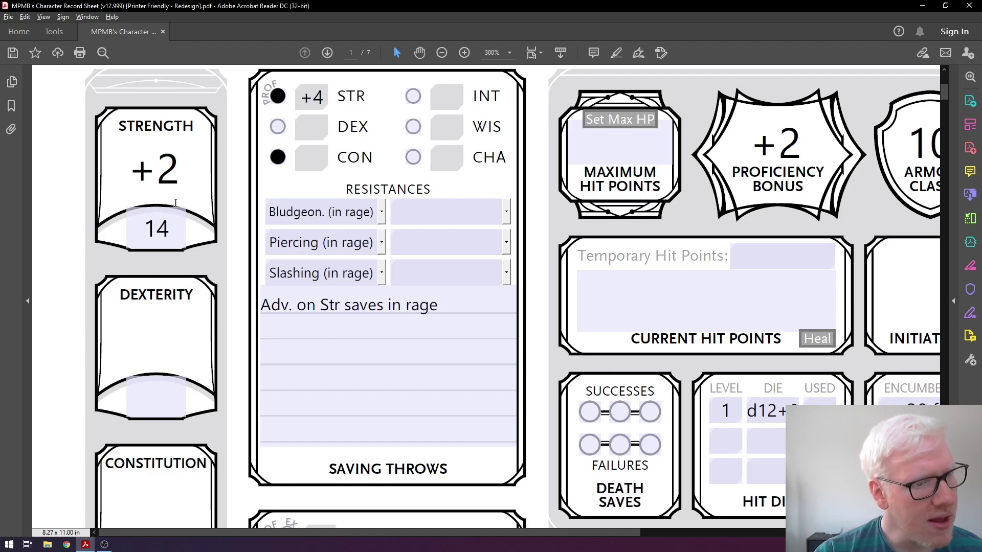
Try Strength scores of 10, 9 and 8 in turn.
{"action": "double_click", "coordinate": [164, 225]}
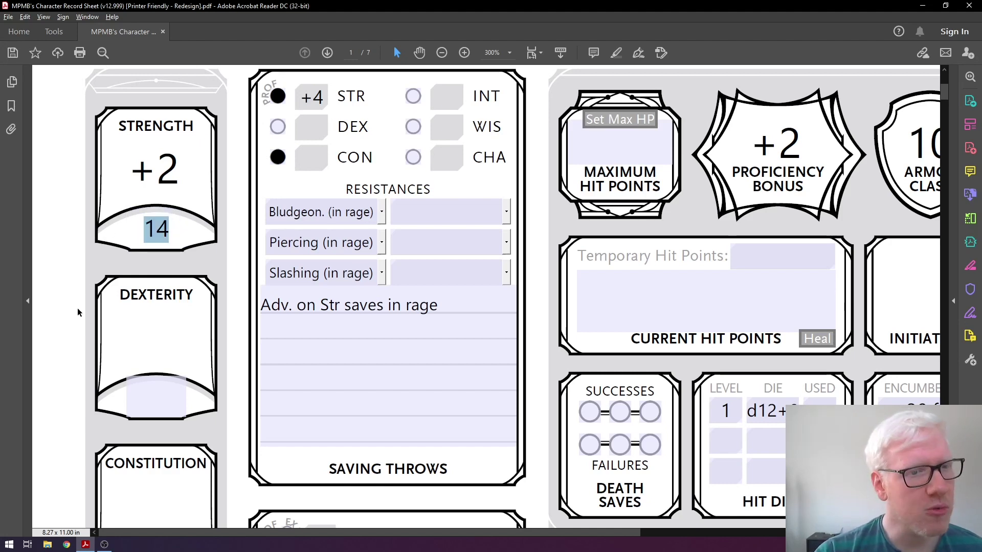
{"action": "type", "text": "10"}
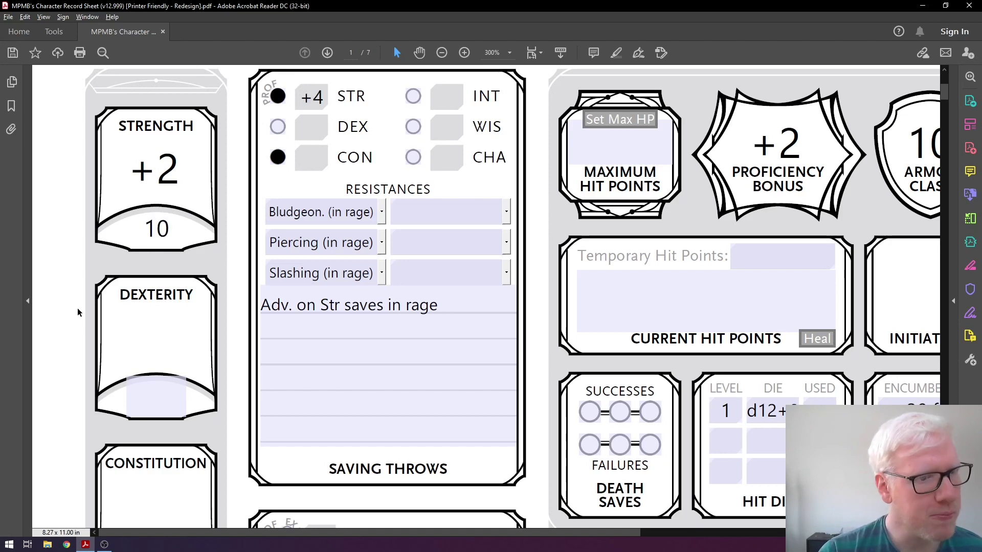
{"action": "key", "text": "Tab"}
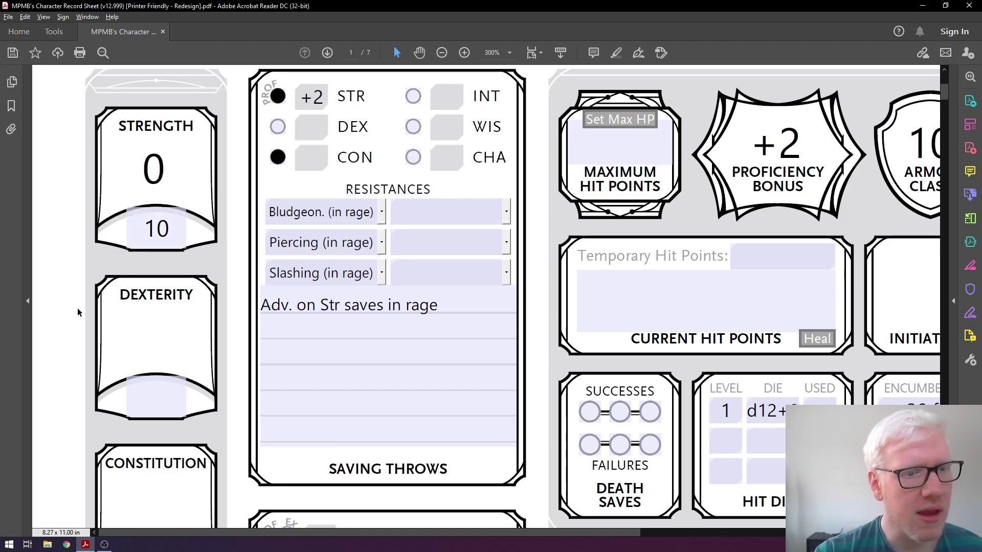
{"action": "double_click", "coordinate": [171, 240]}
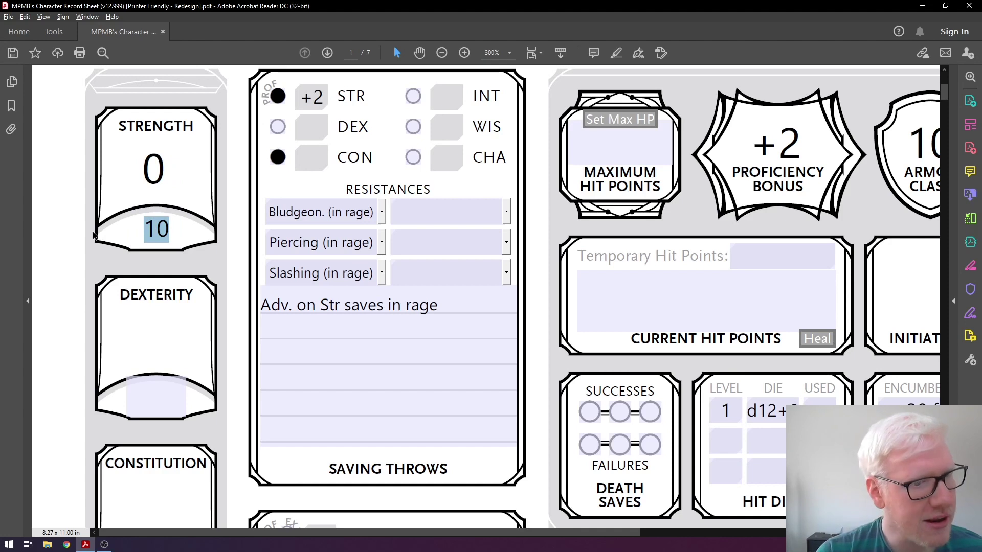
{"action": "type", "text": "9"}
{"action": "key", "text": "Tab"}
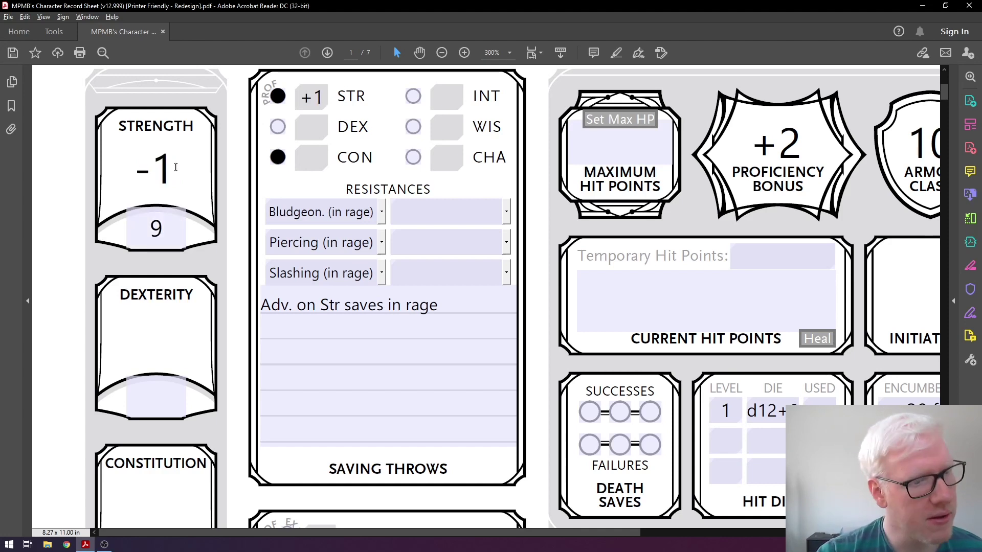
{"action": "left_click", "coordinate": [149, 228]}
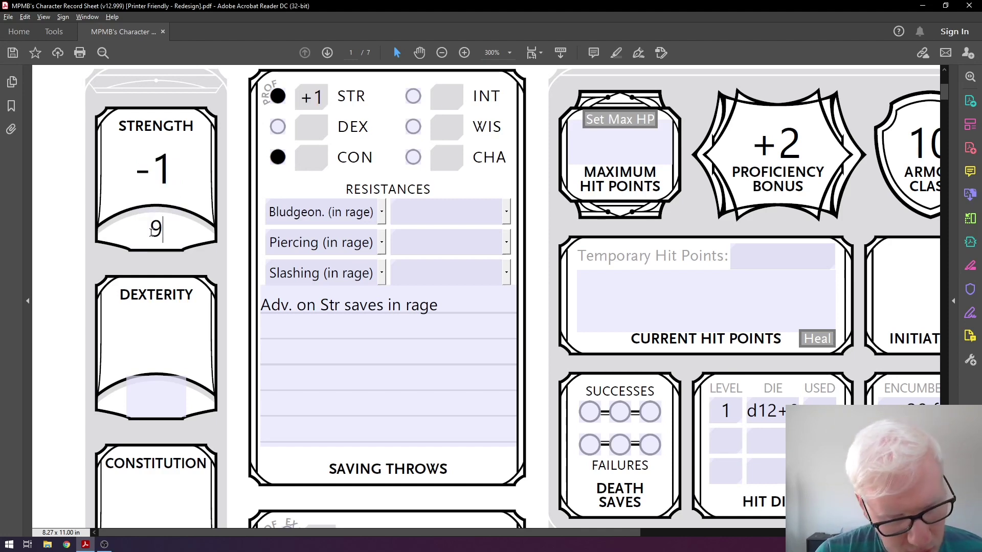
{"action": "key", "text": "BackSpace"}
{"action": "type", "text": "8"}
{"action": "key", "text": "Return"}
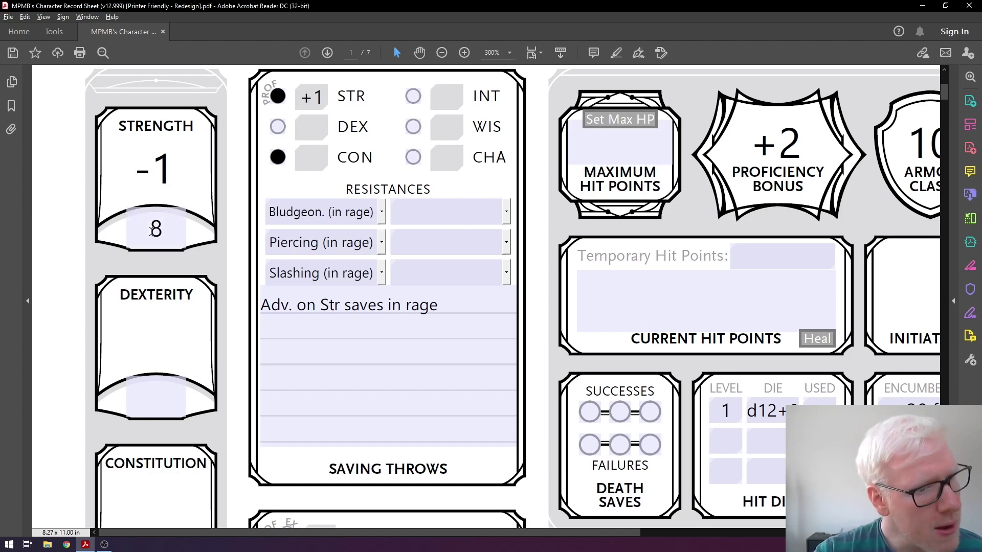
Try a Strength of 7, then replace it with 18.
{"action": "left_click", "coordinate": [179, 233]}
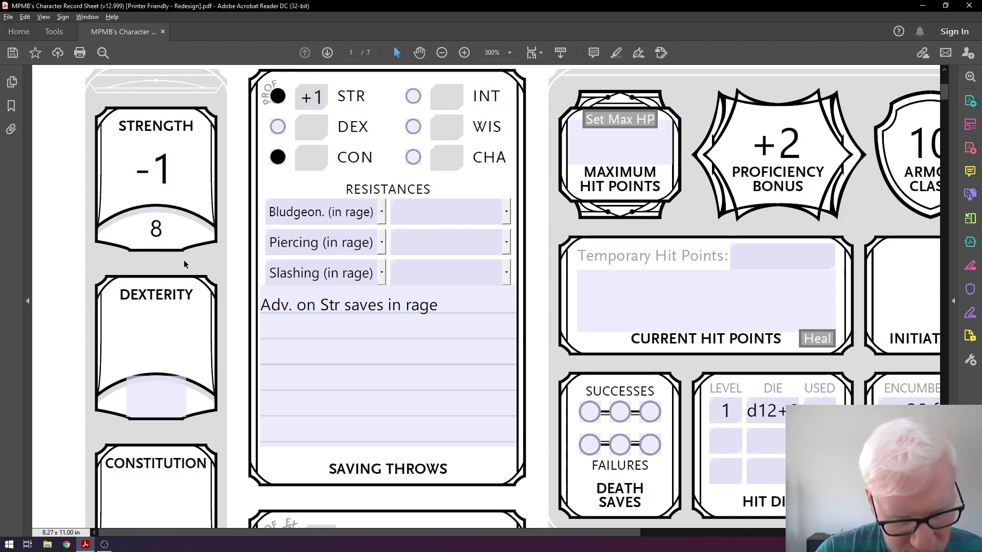
{"action": "key", "text": "BackSpace"}
{"action": "type", "text": "7"}
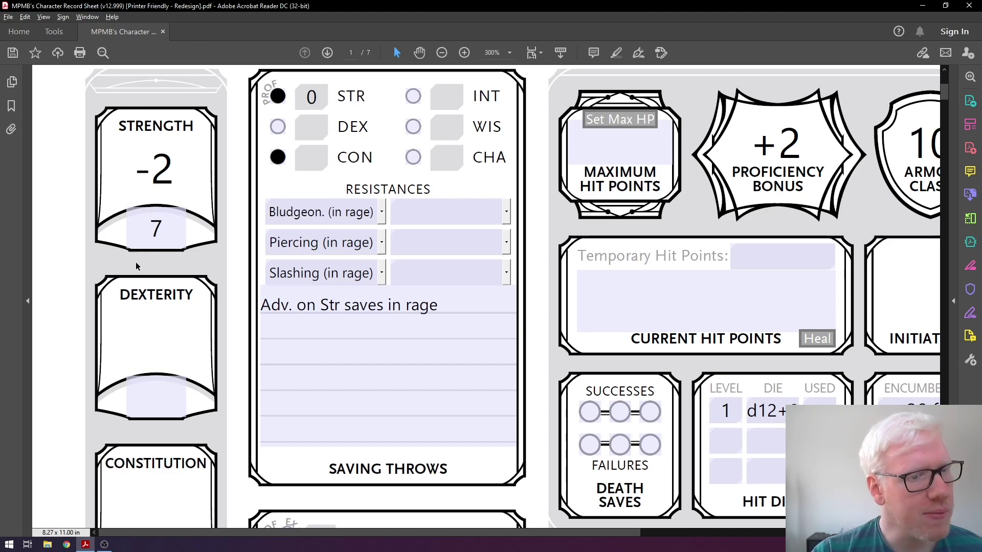
{"action": "left_click", "coordinate": [154, 232]}
{"action": "left_click_drag", "start_coordinate": [154, 233], "coordinate": [114, 231]}
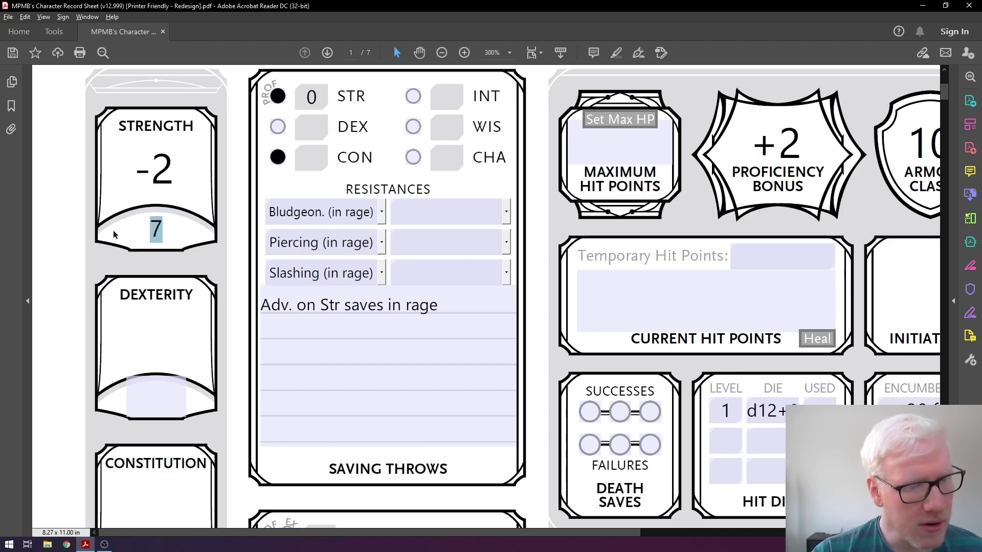
{"action": "type", "text": "18"}
{"action": "key", "text": "Return"}
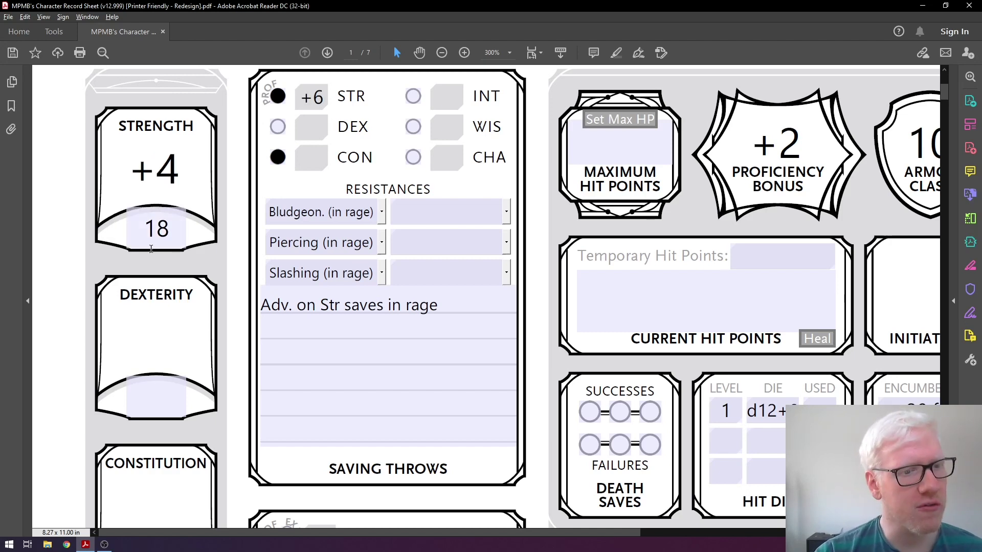
Scroll the sheet to review the resulting +4 Strength modifier and saves.
{"action": "mouse_move", "coordinate": [169, 242]}
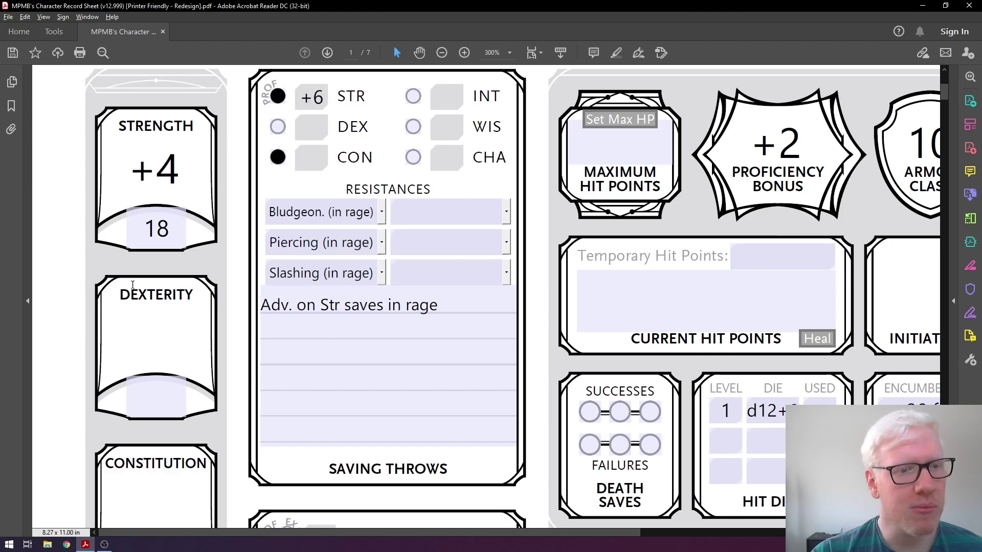
{"action": "scroll", "coordinate": [154, 271], "scroll_direction": "down", "scroll_amount": 1}
{"action": "scroll", "coordinate": [170, 268], "scroll_direction": "down", "scroll_amount": 4}
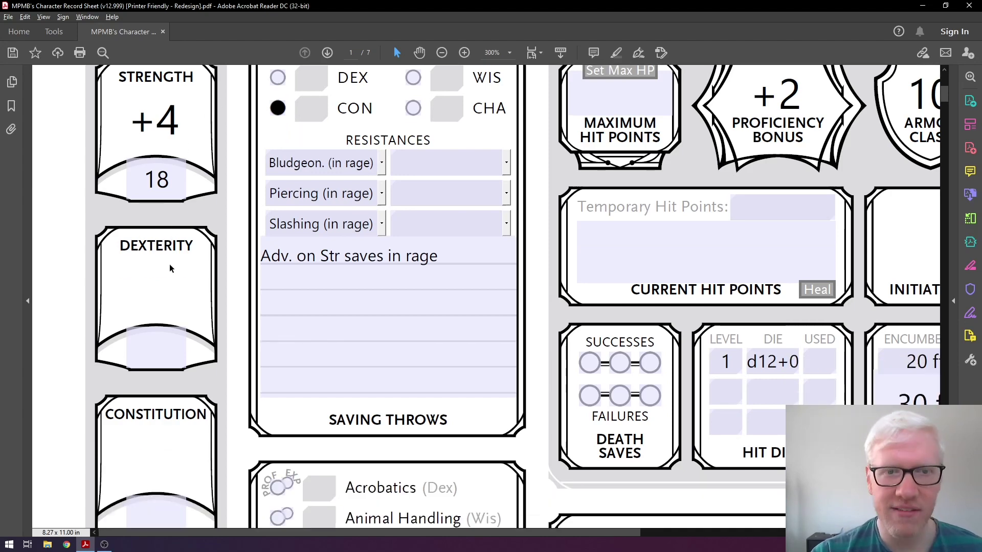
{"action": "scroll", "coordinate": [171, 270], "scroll_direction": "up", "scroll_amount": 4}
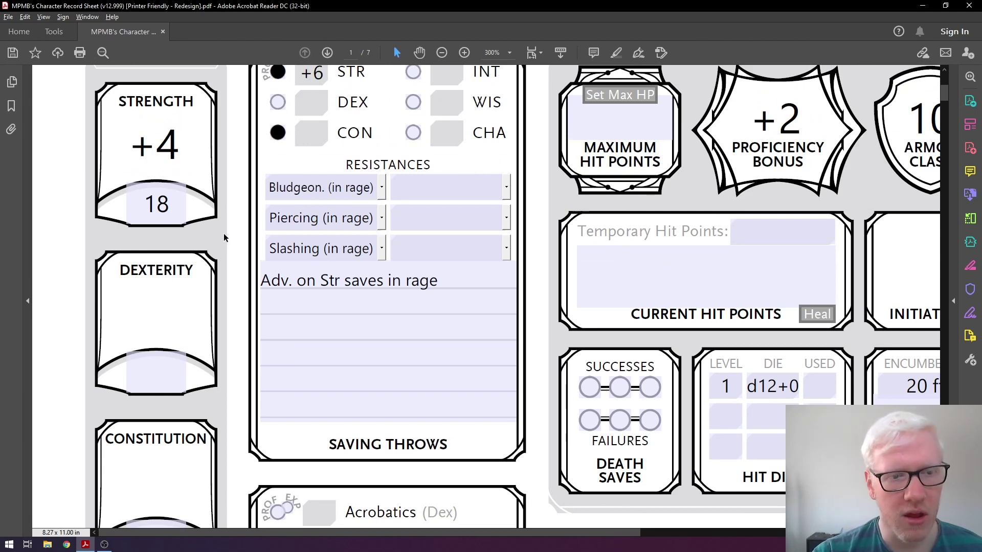
{"action": "scroll", "coordinate": [224, 237], "scroll_direction": "up", "scroll_amount": 1}
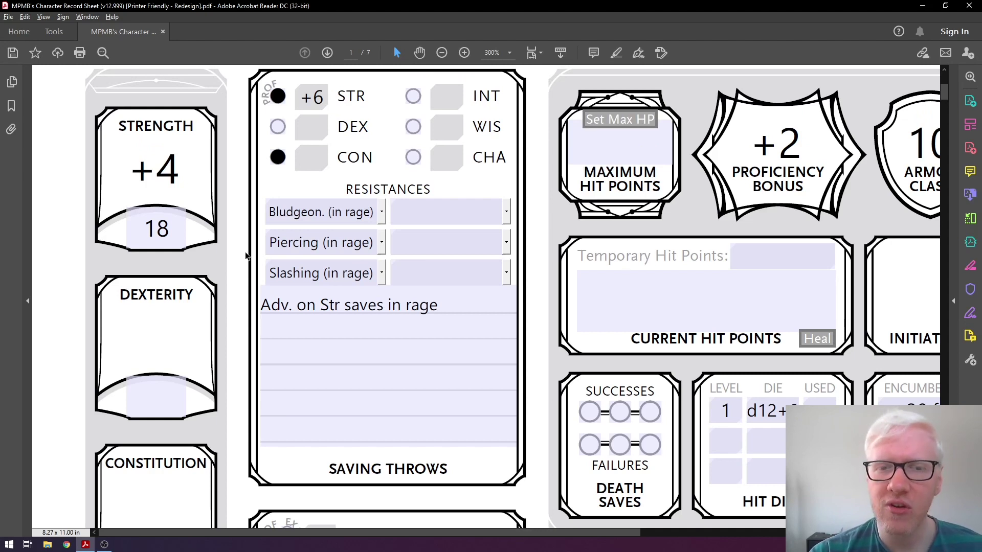
{"action": "scroll", "coordinate": [205, 246], "scroll_direction": "down", "scroll_amount": 1}
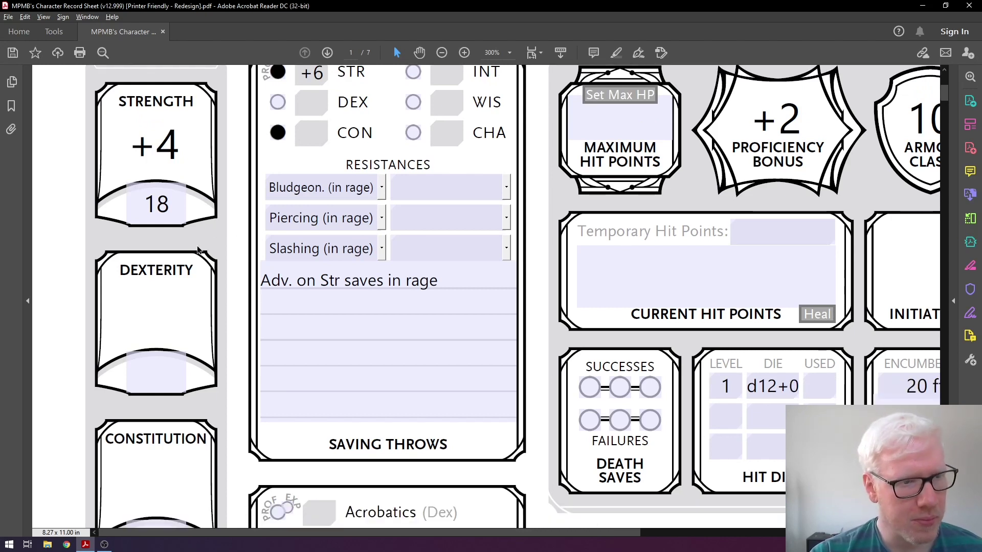
{"action": "scroll", "coordinate": [208, 228], "scroll_direction": "up", "scroll_amount": 1}
{"action": "scroll", "coordinate": [208, 229], "scroll_direction": "down", "scroll_amount": 3}
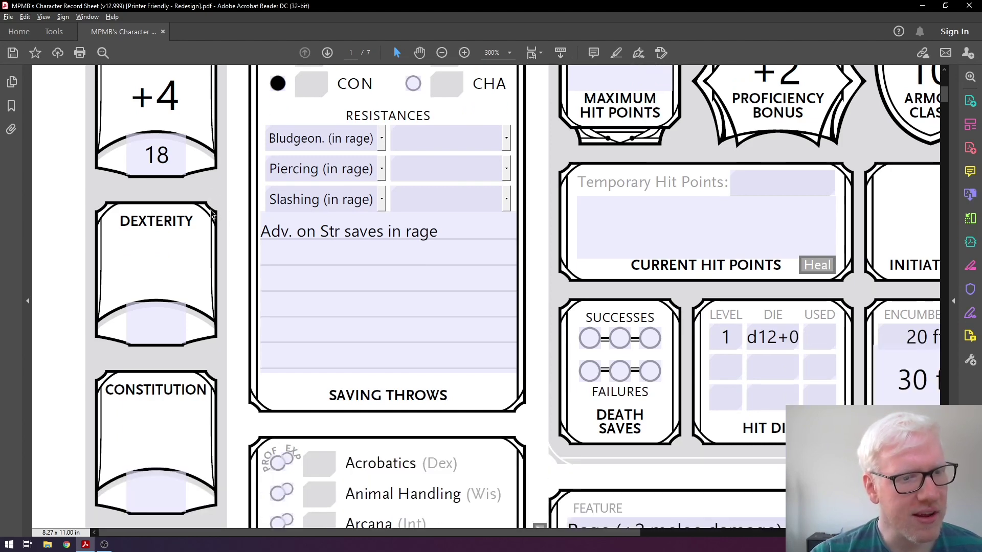
Enter a Dexterity score of 12.
{"action": "left_click", "coordinate": [156, 325]}
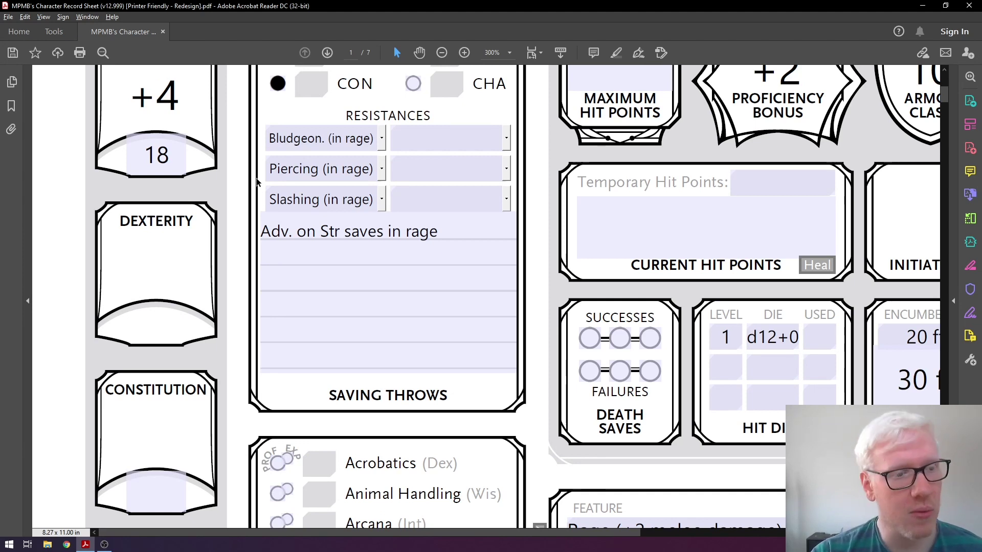
{"action": "type", "text": "12"}
{"action": "left_click", "coordinate": [290, 122]}
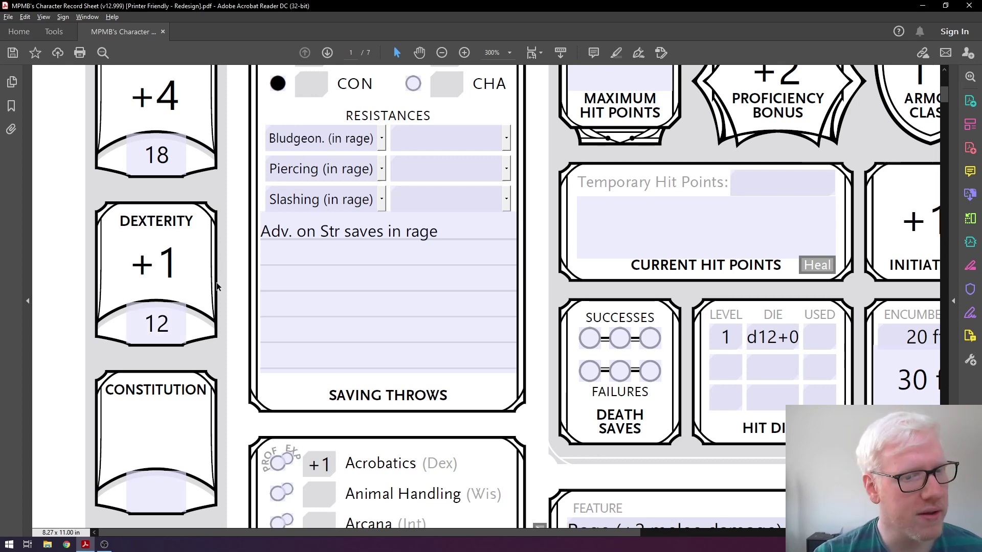
Enter a Constitution score of 16.
{"action": "scroll", "coordinate": [215, 276], "scroll_direction": "down", "scroll_amount": 4}
{"action": "scroll", "coordinate": [213, 240], "scroll_direction": "down", "scroll_amount": 1}
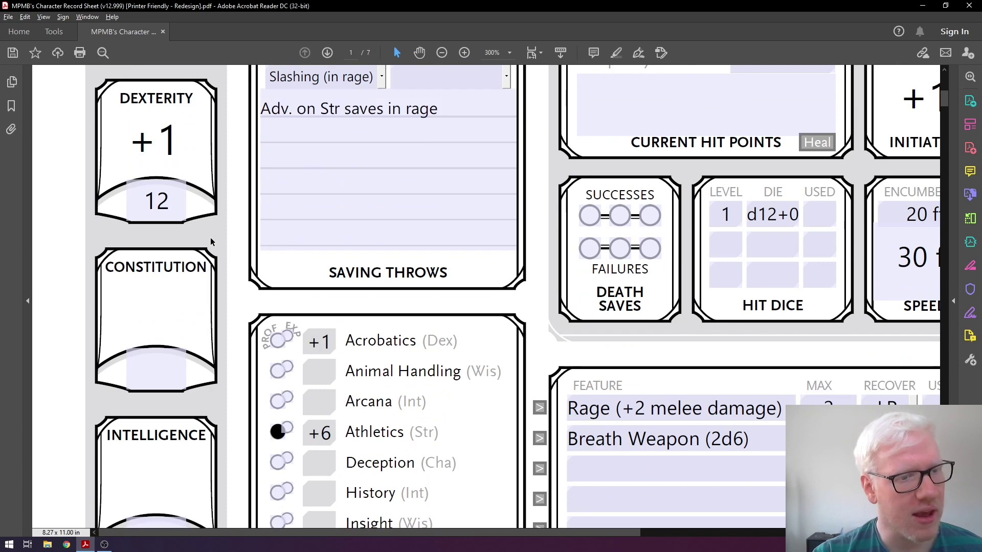
{"action": "scroll", "coordinate": [210, 237], "scroll_direction": "down", "scroll_amount": 1}
{"action": "left_click", "coordinate": [160, 340]}
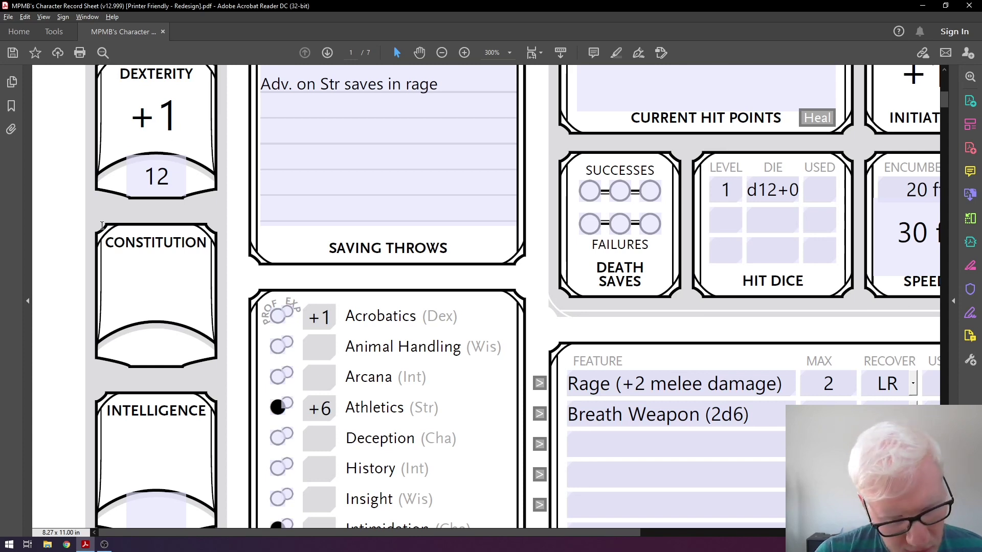
{"action": "type", "text": "16"}
{"action": "key", "text": "Tab"}
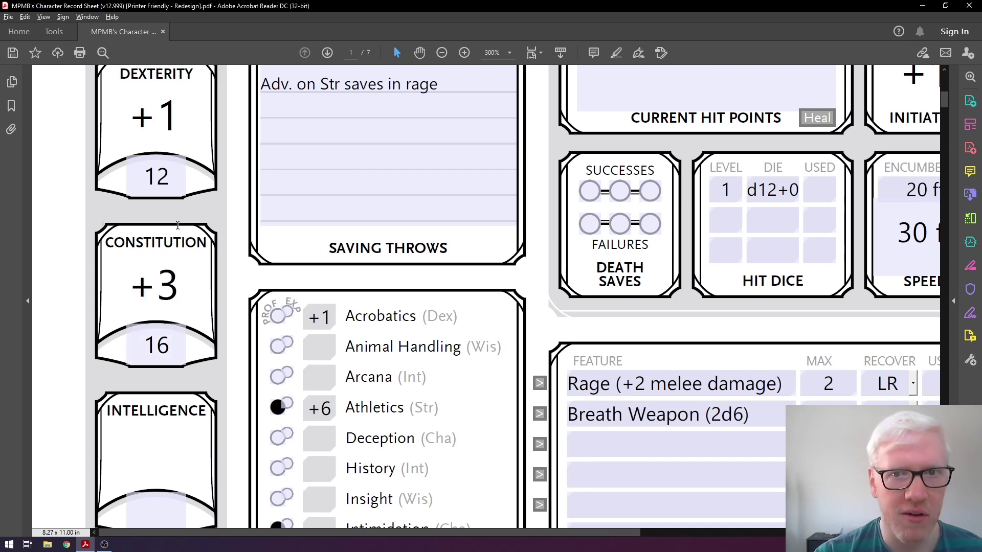
{"action": "scroll", "coordinate": [189, 310], "scroll_direction": "down", "scroll_amount": 3}
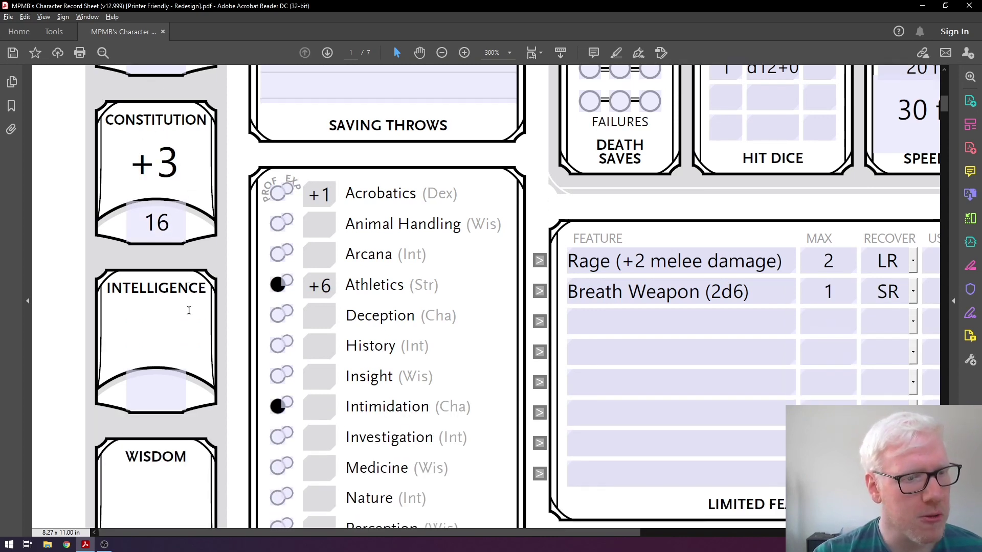
Enter Intelligence 8 and Wisdom 11.
{"action": "left_click", "coordinate": [161, 370]}
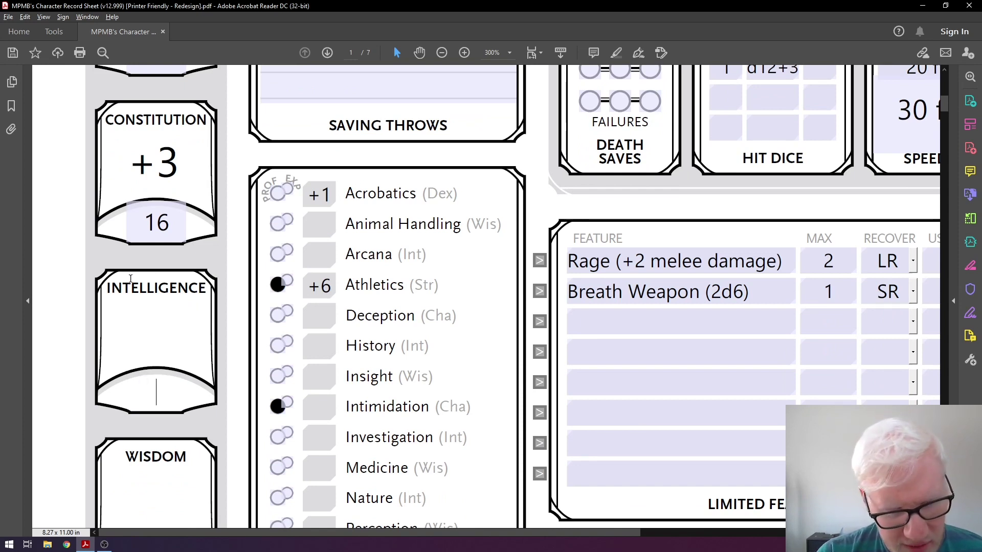
{"action": "type", "text": "8"}
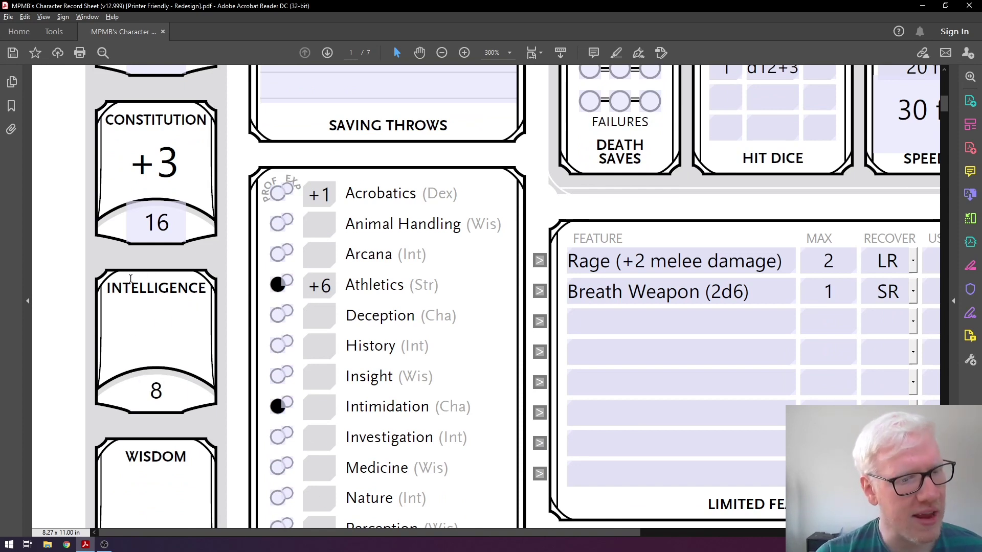
{"action": "key", "text": "Return"}
{"action": "scroll", "coordinate": [130, 278], "scroll_direction": "down", "scroll_amount": 4}
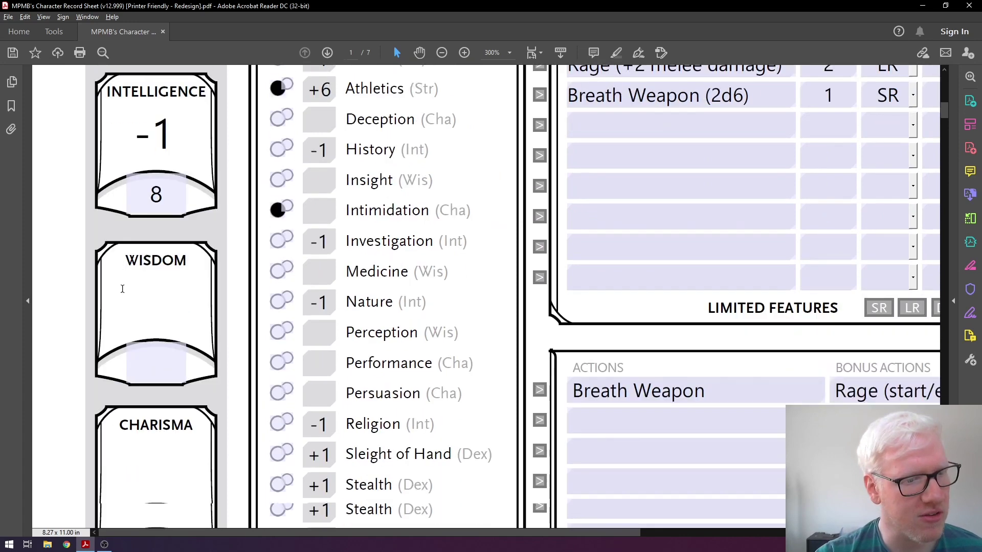
{"action": "left_click", "coordinate": [158, 368]}
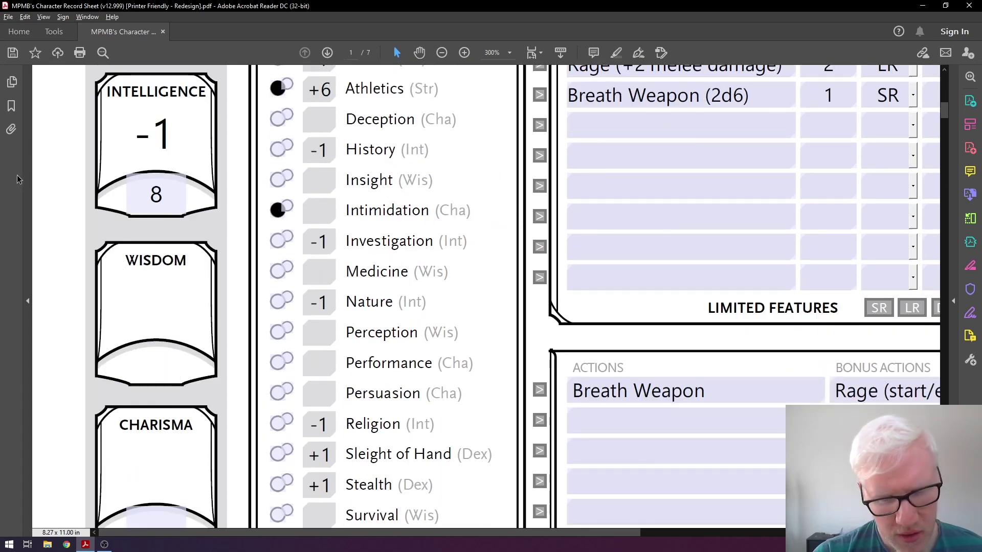
{"action": "type", "text": "11"}
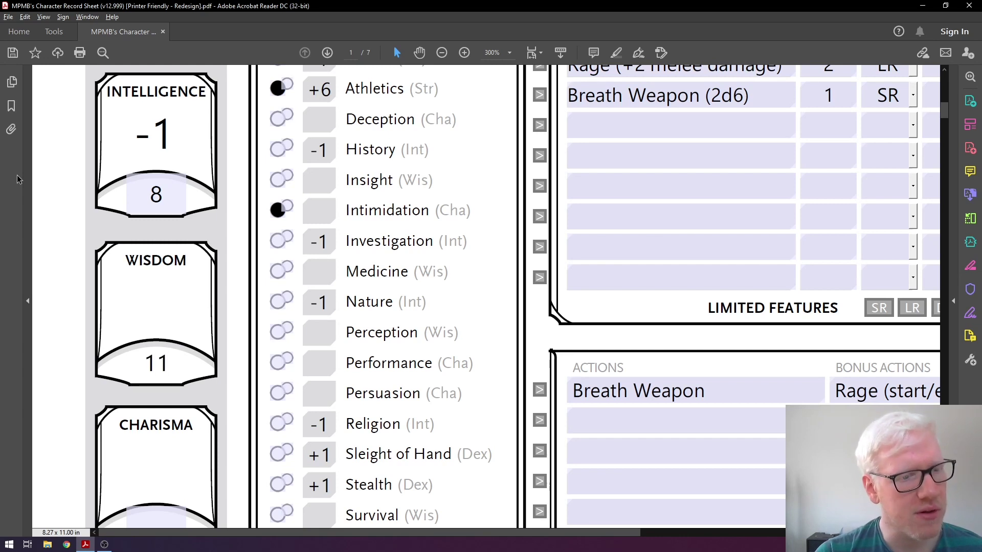
{"action": "key", "text": "Return"}
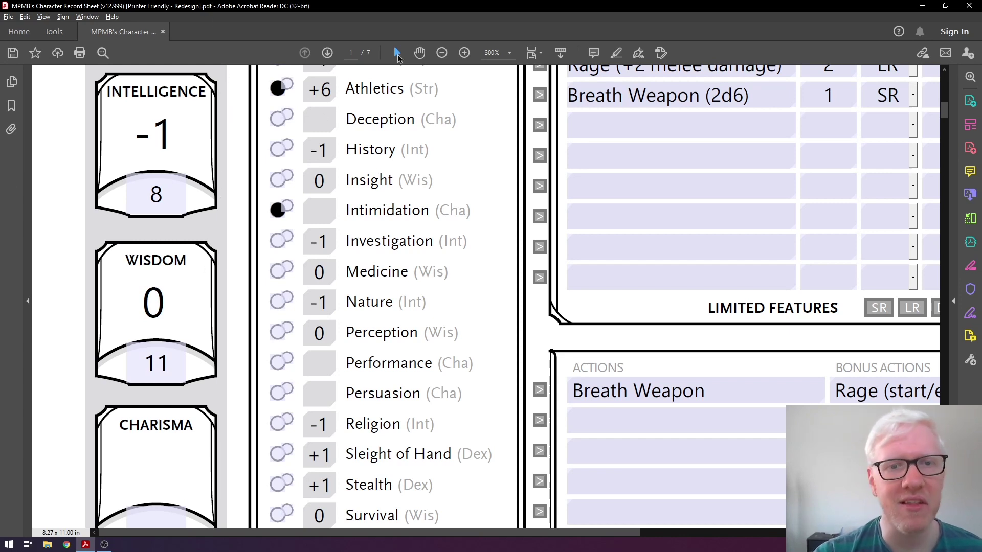
Enter a Charisma score of 13.
{"action": "scroll", "coordinate": [131, 325], "scroll_direction": "down", "scroll_amount": 1}
{"action": "scroll", "coordinate": [131, 326], "scroll_direction": "down", "scroll_amount": 2}
{"action": "left_click", "coordinate": [156, 452]}
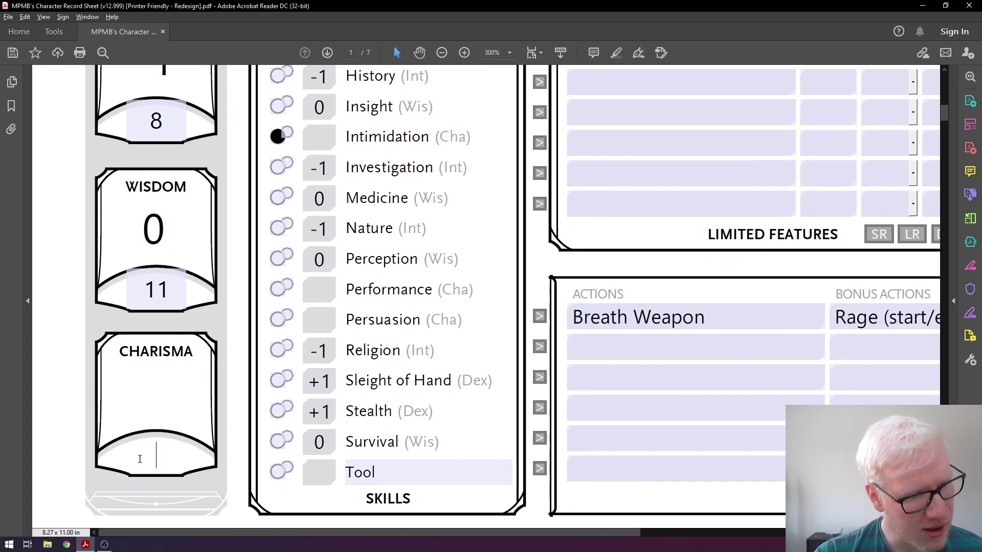
{"action": "type", "text": "13"}
{"action": "key", "text": "Return"}
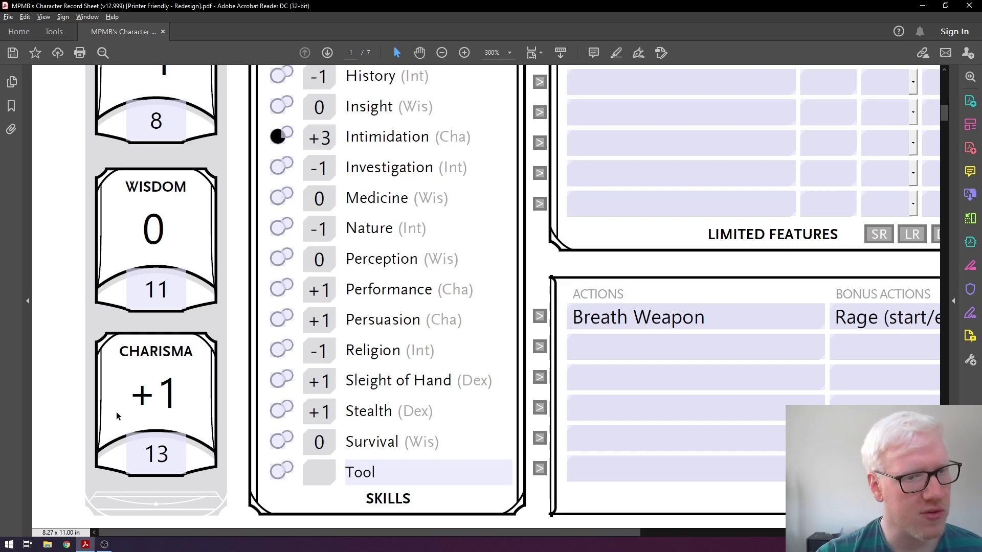
{"action": "key", "text": "Tab"}
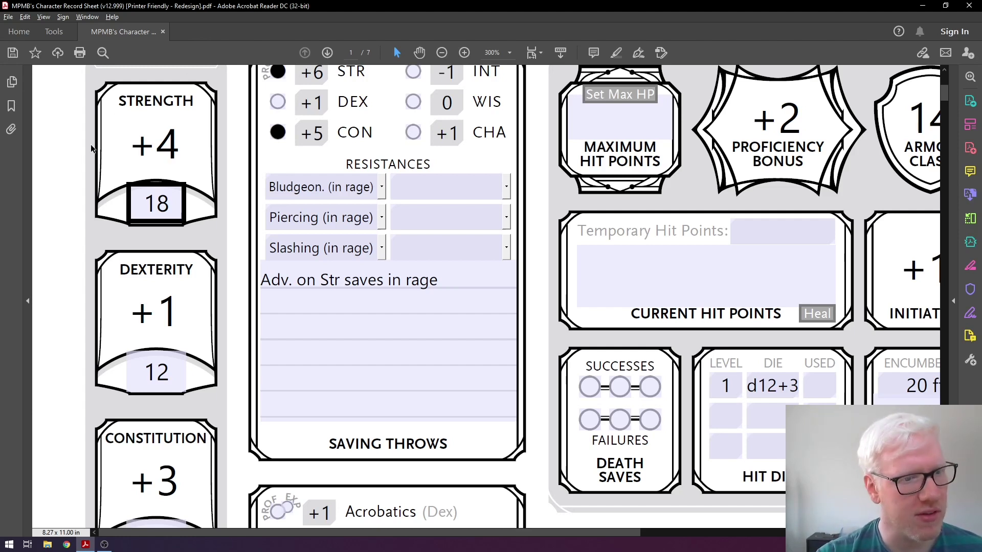
Read the Strength field's Ability scores tooltip listing remaining Dragonborn improvements.
{"action": "mouse_move", "coordinate": [168, 205]}
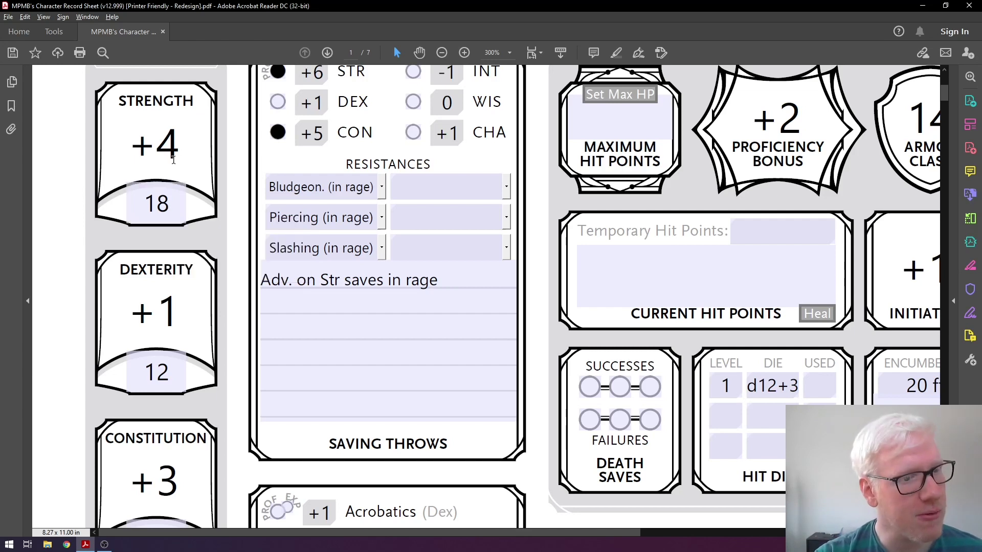
Change the Strength score from 18 to 20.
{"action": "left_click", "coordinate": [166, 201]}
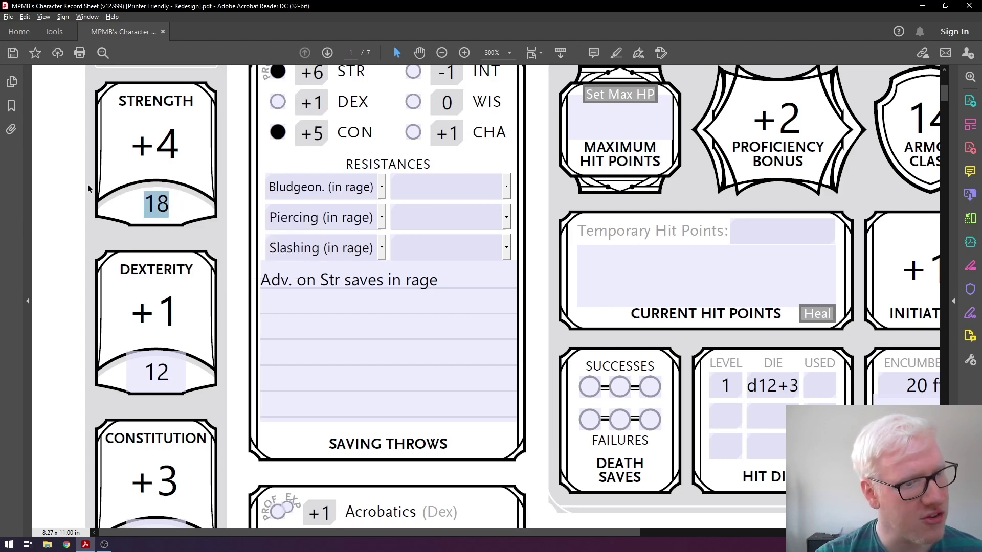
{"action": "type", "text": "20"}
{"action": "left_click", "coordinate": [286, 122]}
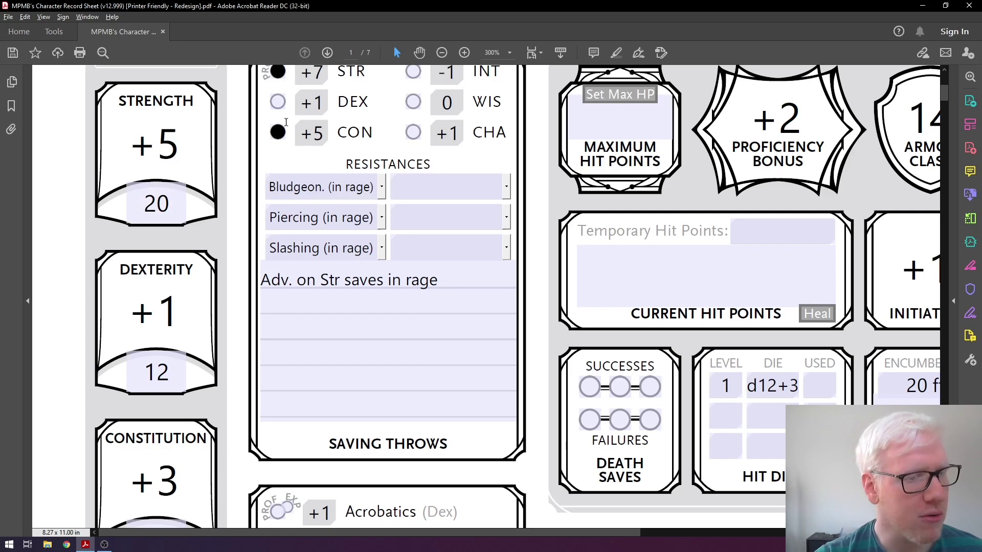
Change the Charisma score from 13 to 14.
{"action": "scroll", "coordinate": [150, 218], "scroll_direction": "down", "scroll_amount": 10}
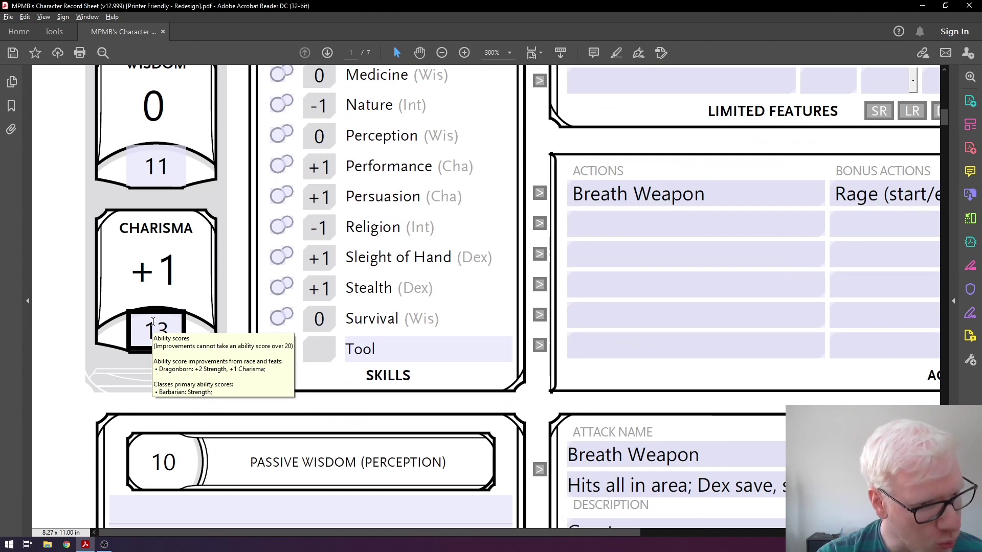
{"action": "left_click", "coordinate": [159, 326]}
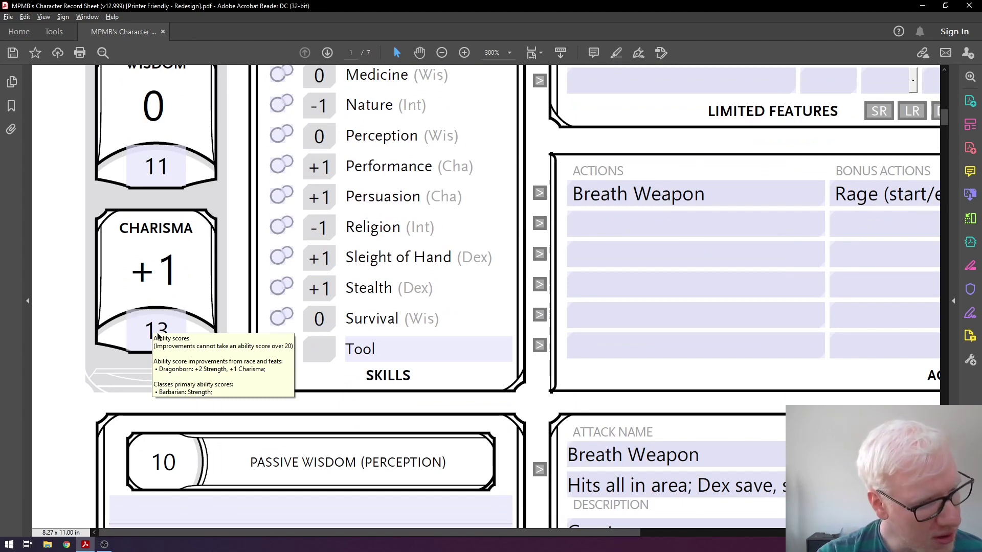
{"action": "left_click", "coordinate": [173, 329]}
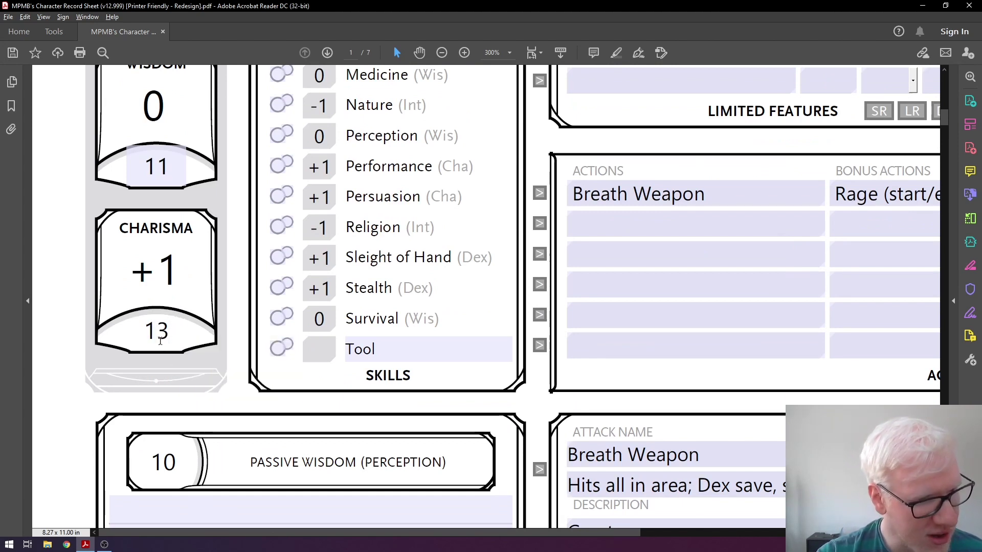
{"action": "key", "text": "BackSpace"}
{"action": "type", "text": "4"}
{"action": "key", "text": "Return"}
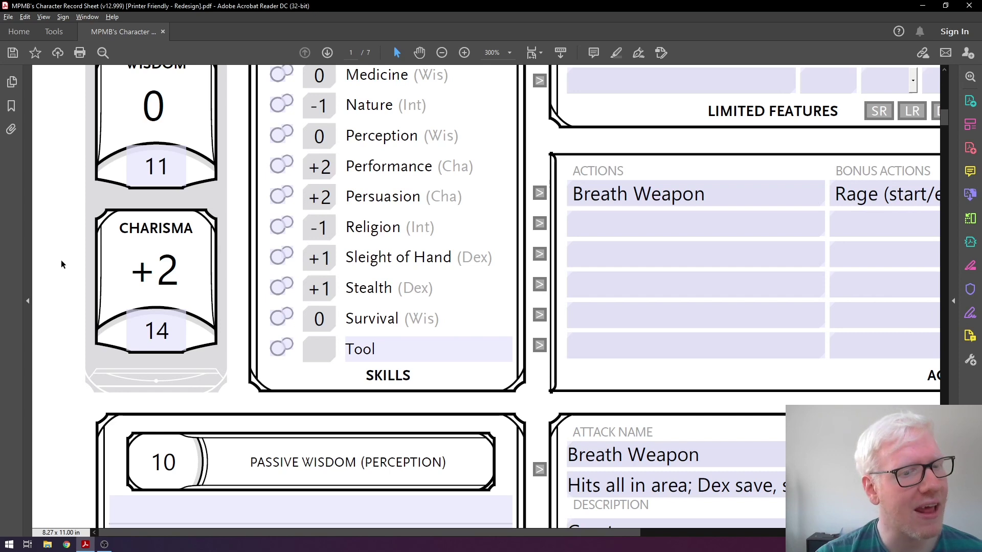
{"action": "scroll", "coordinate": [138, 334], "scroll_direction": "up", "scroll_amount": 3}
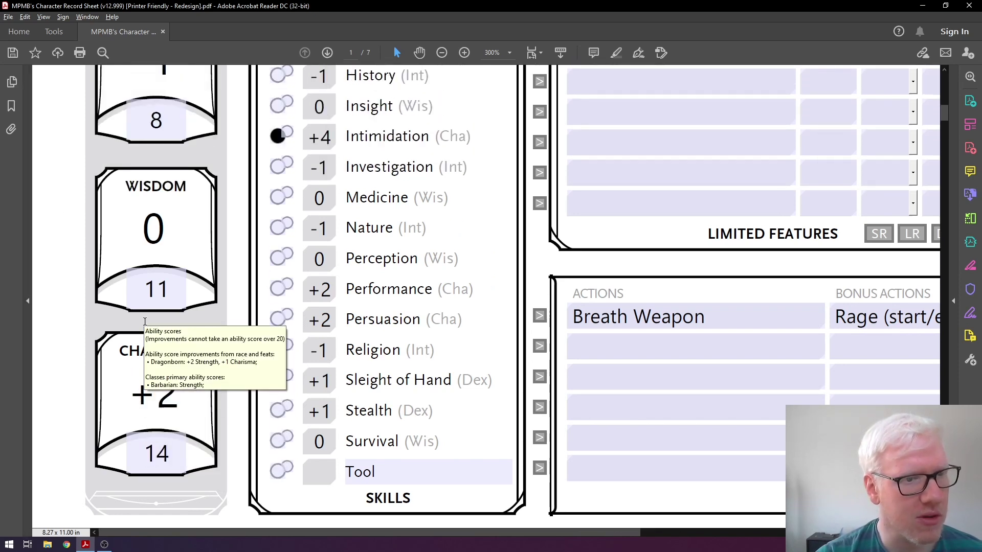
{"action": "scroll", "coordinate": [138, 334], "scroll_direction": "up", "scroll_amount": 2}
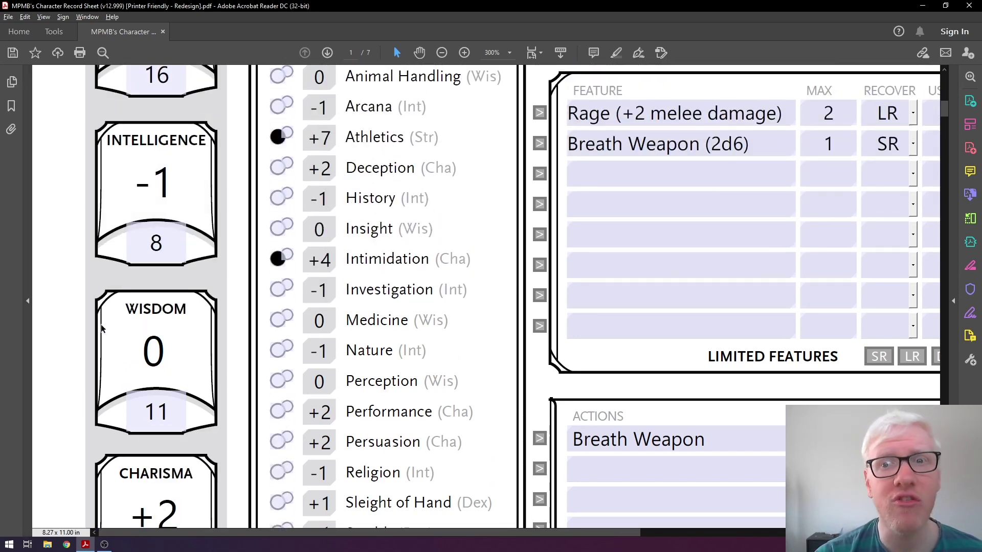
{"action": "scroll", "coordinate": [101, 328], "scroll_direction": "up", "scroll_amount": 9}
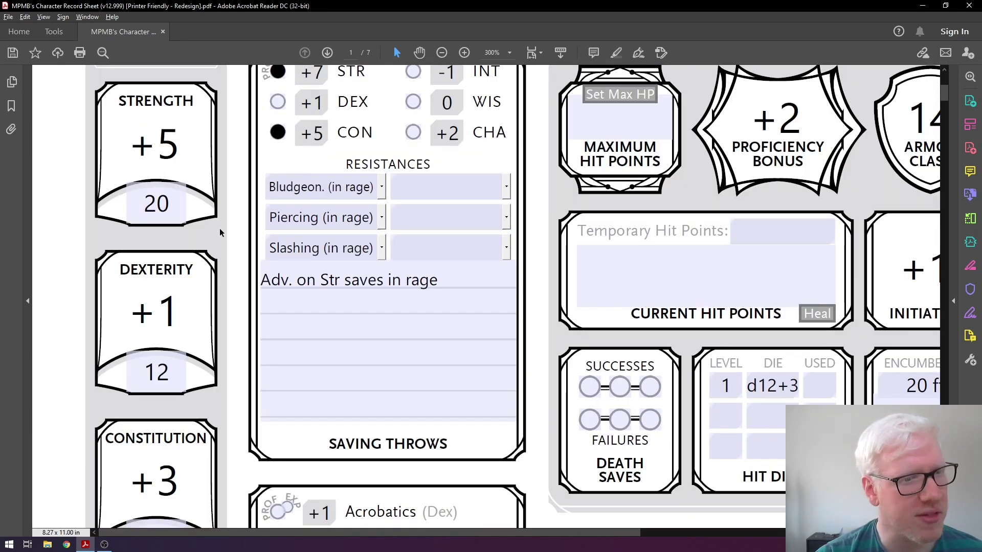
{"action": "mouse_move", "coordinate": [158, 192]}
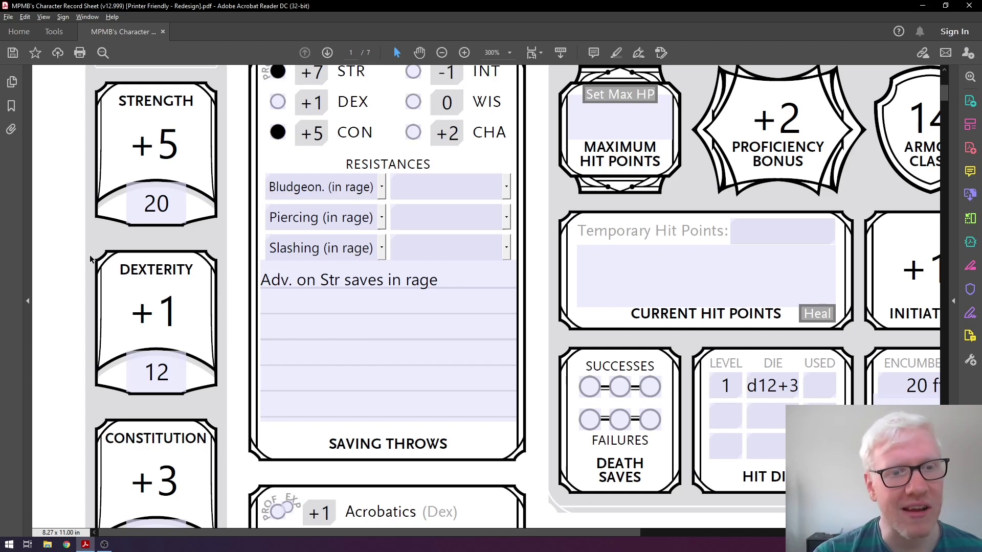
{"action": "scroll", "coordinate": [85, 277], "scroll_direction": "down", "scroll_amount": 1}
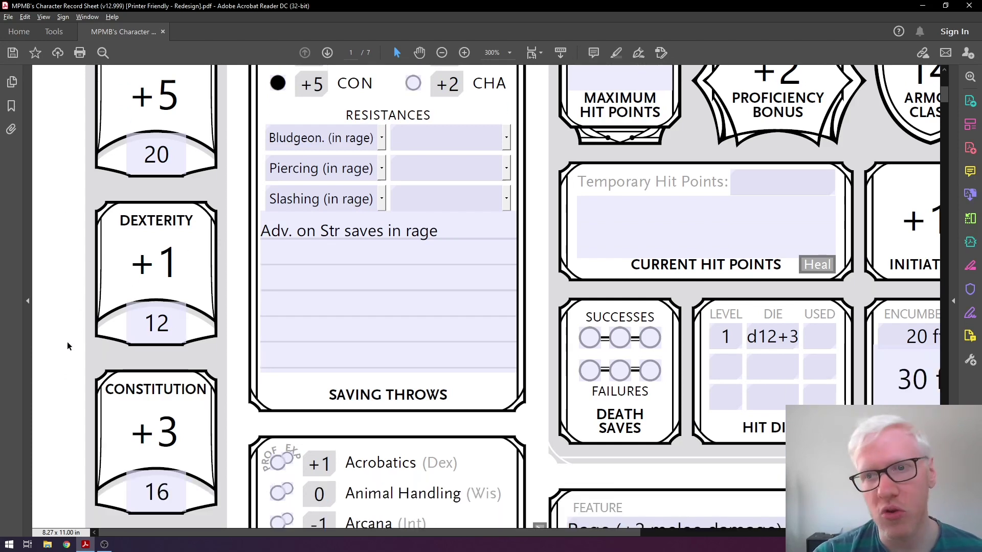
{"action": "scroll", "coordinate": [102, 329], "scroll_direction": "up", "scroll_amount": 2}
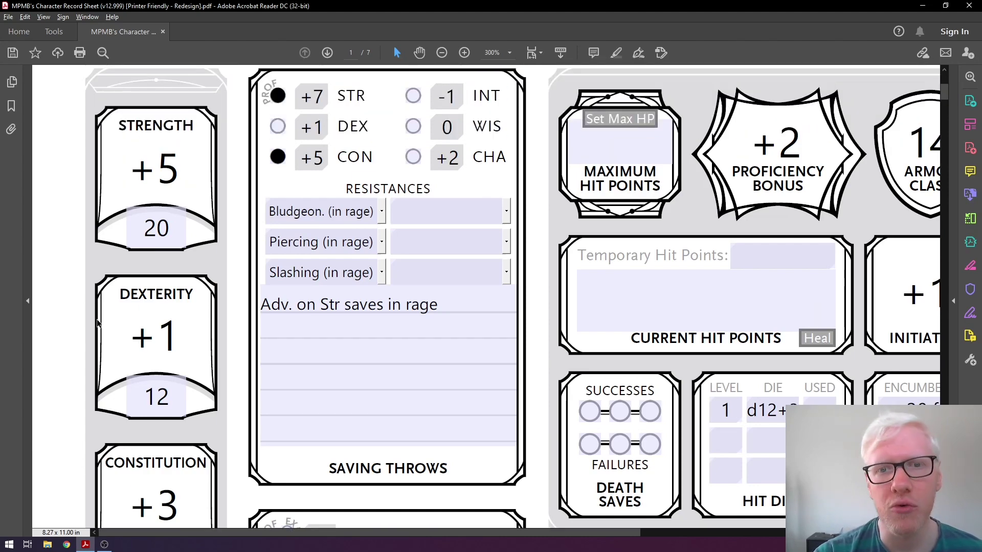
{"action": "scroll", "coordinate": [542, 93], "scroll_direction": "down", "scroll_amount": 10}
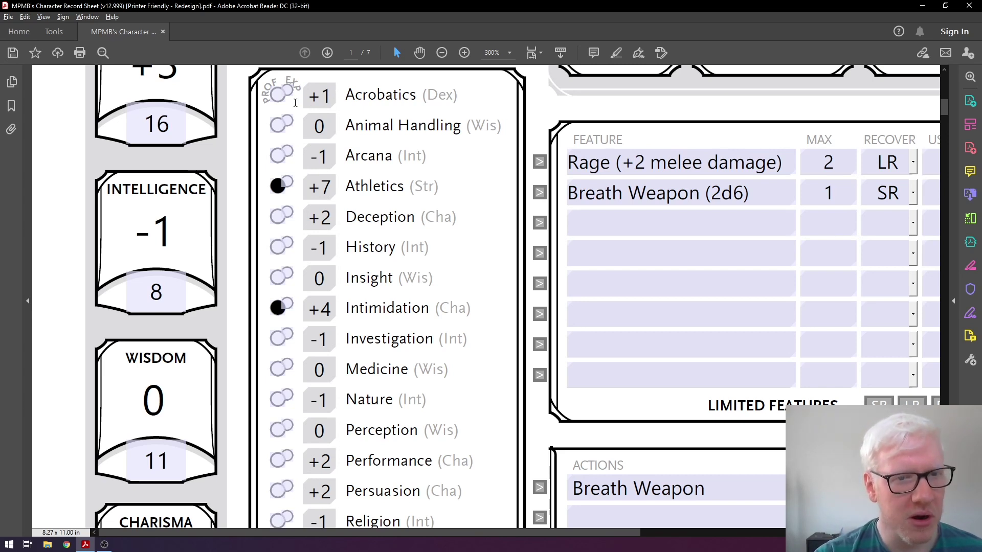
{"action": "mouse_move", "coordinate": [468, 98]}
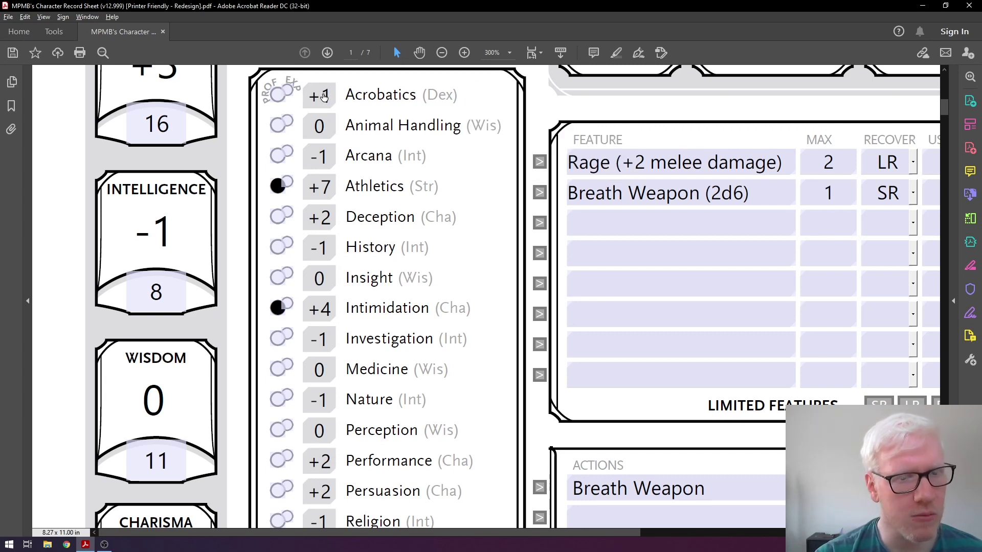
{"action": "mouse_move", "coordinate": [336, 104]}
{"action": "scroll", "coordinate": [531, 268], "scroll_direction": "up", "scroll_amount": 3}
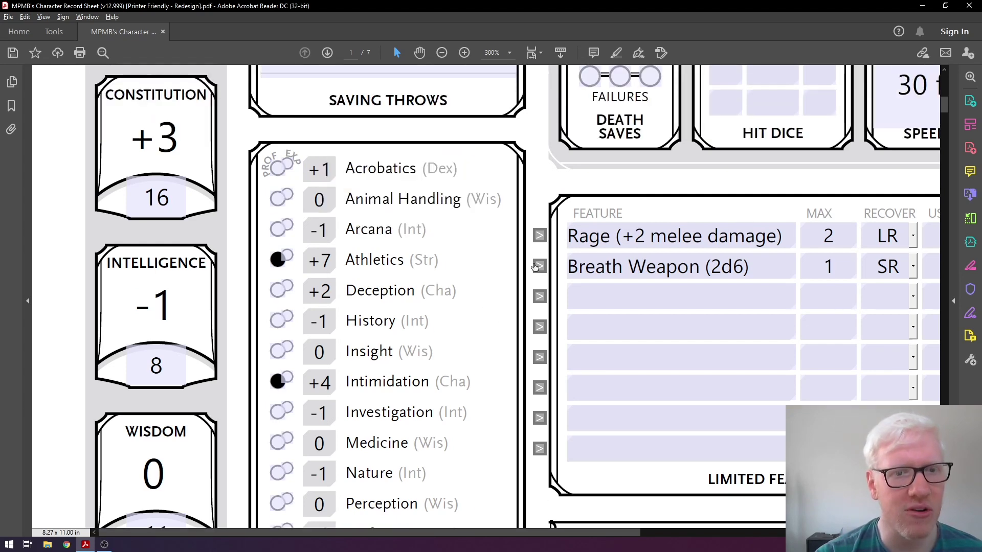
{"action": "scroll", "coordinate": [531, 280], "scroll_direction": "up", "scroll_amount": 2}
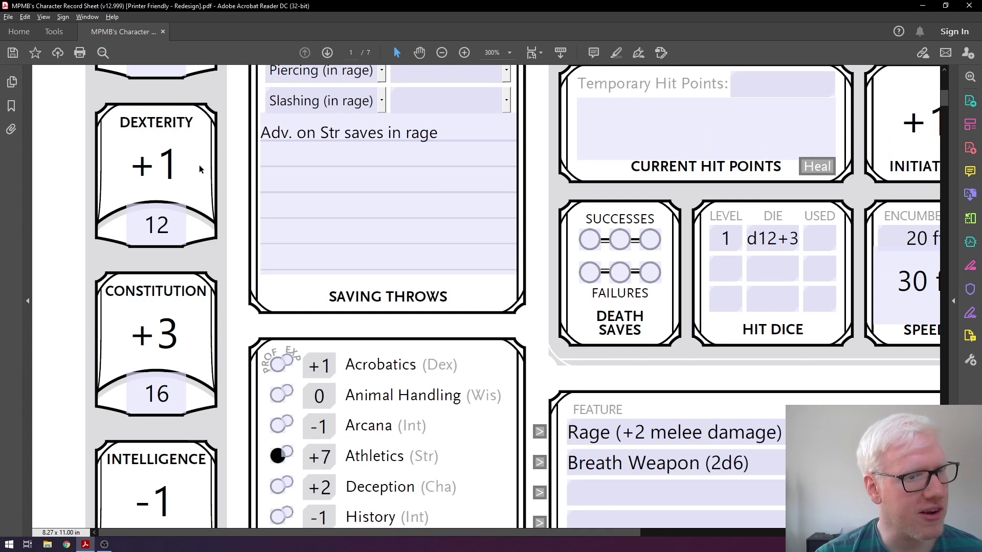
{"action": "scroll", "coordinate": [163, 166], "scroll_direction": "down", "scroll_amount": 1}
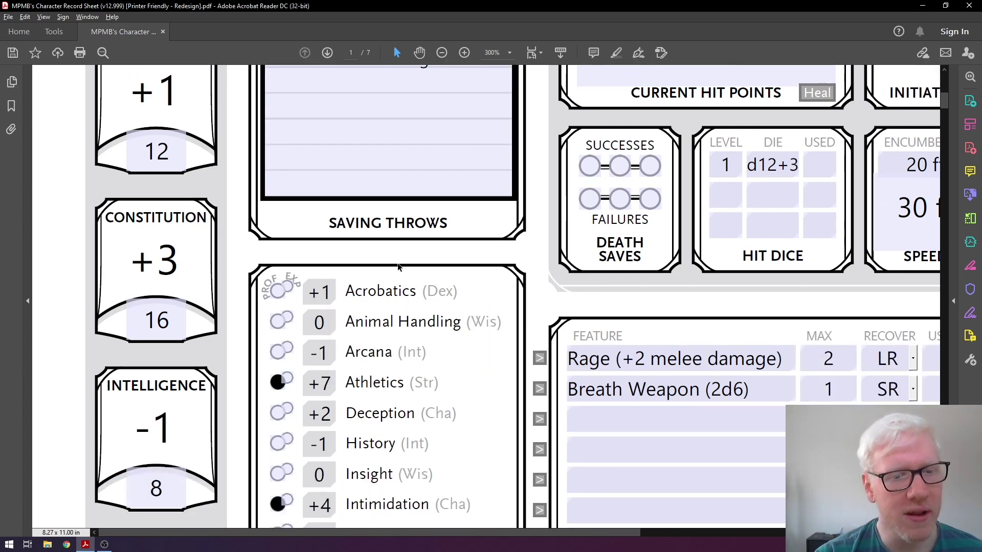
{"action": "scroll", "coordinate": [409, 276], "scroll_direction": "down", "scroll_amount": 2}
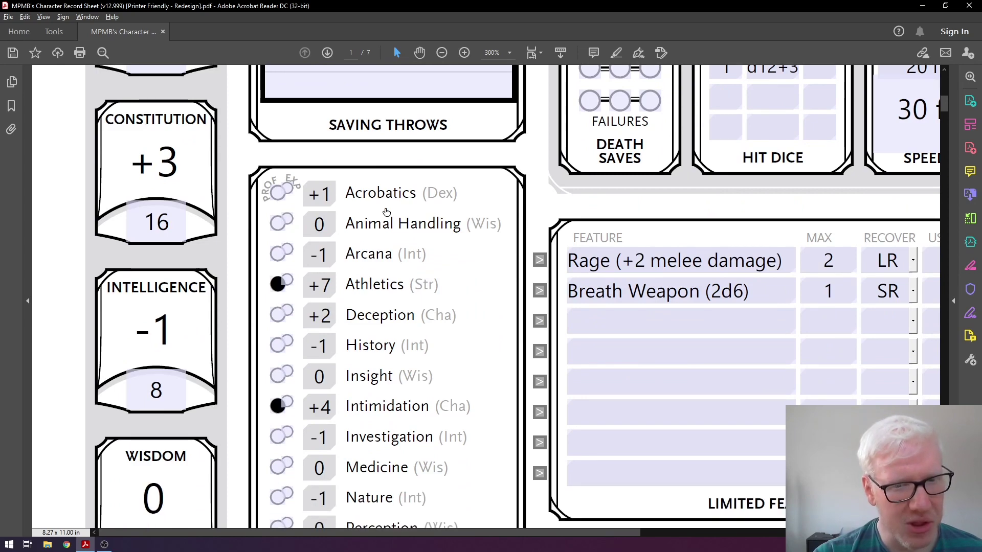
{"action": "scroll", "coordinate": [151, 320], "scroll_direction": "down", "scroll_amount": 3}
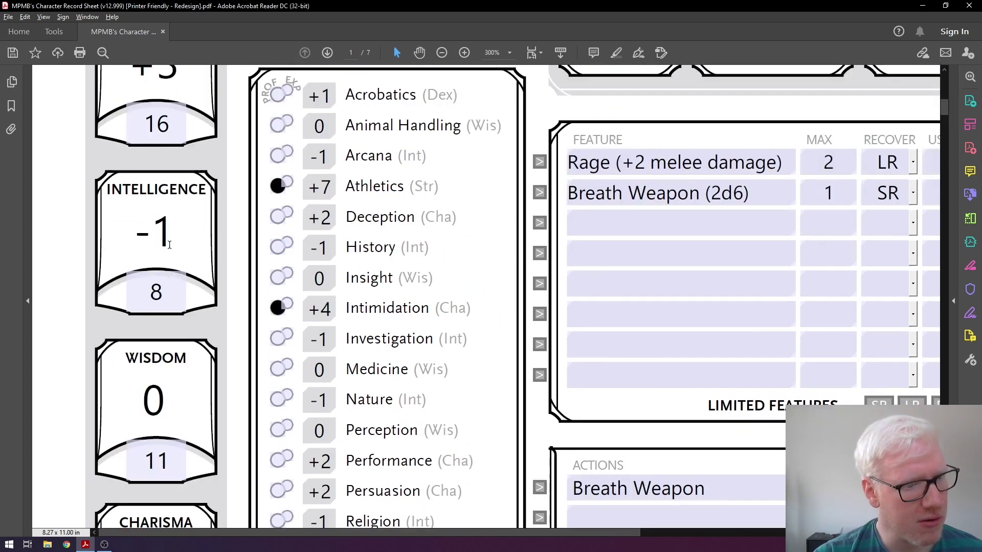
{"action": "scroll", "coordinate": [151, 320], "scroll_direction": "up", "scroll_amount": 2}
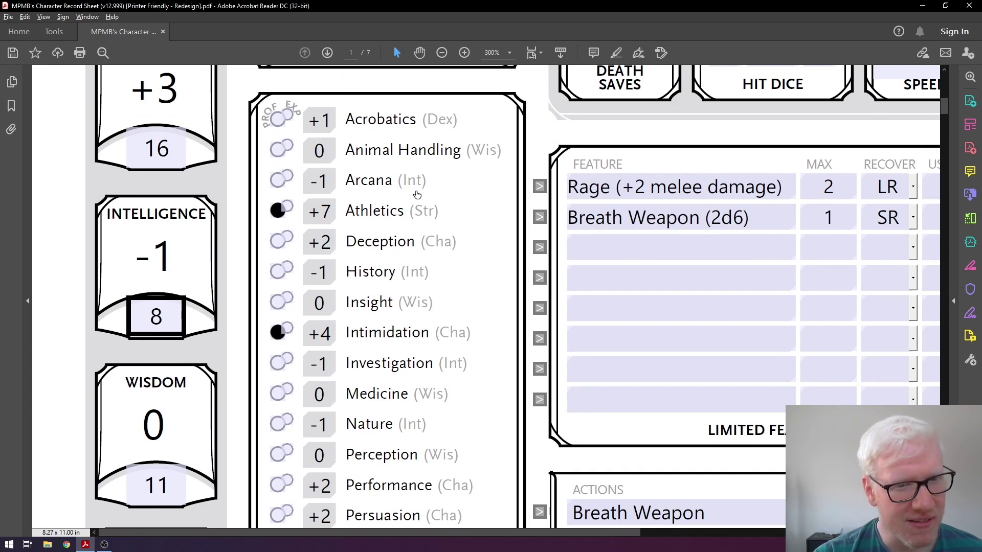
{"action": "mouse_move", "coordinate": [413, 188]}
{"action": "scroll", "coordinate": [386, 200], "scroll_direction": "down", "scroll_amount": 2}
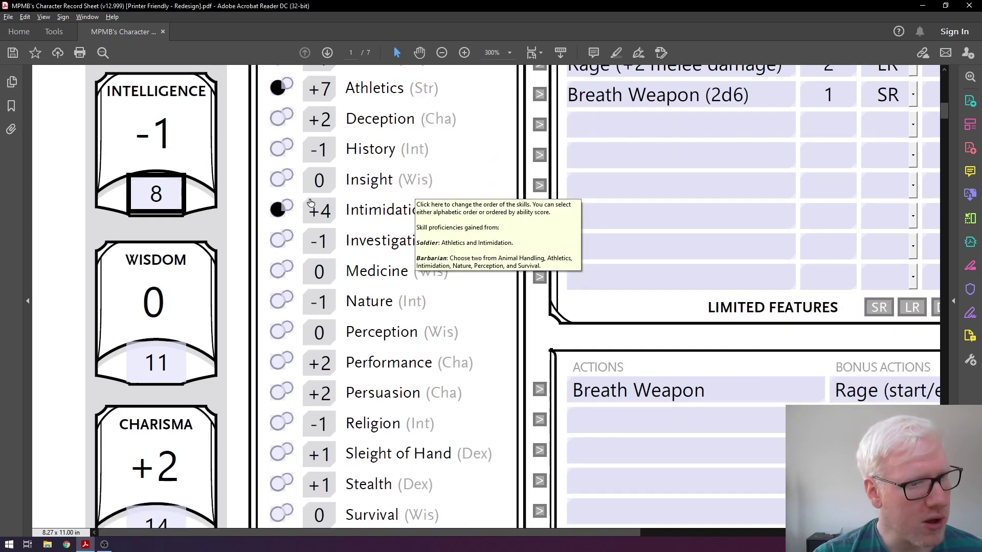
{"action": "scroll", "coordinate": [163, 203], "scroll_direction": "up", "scroll_amount": 1}
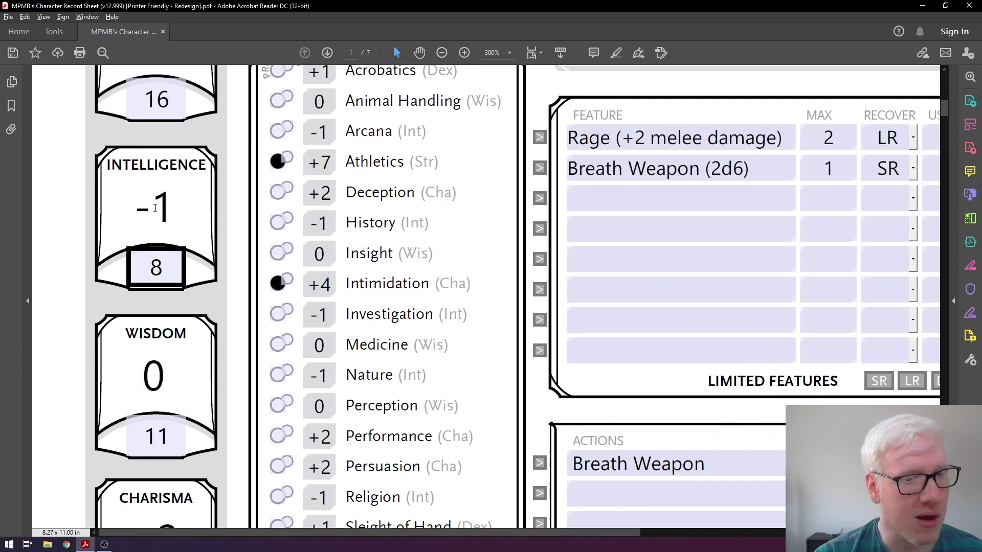
{"action": "scroll", "coordinate": [155, 208], "scroll_direction": "up", "scroll_amount": 3}
{"action": "mouse_move", "coordinate": [171, 271]}
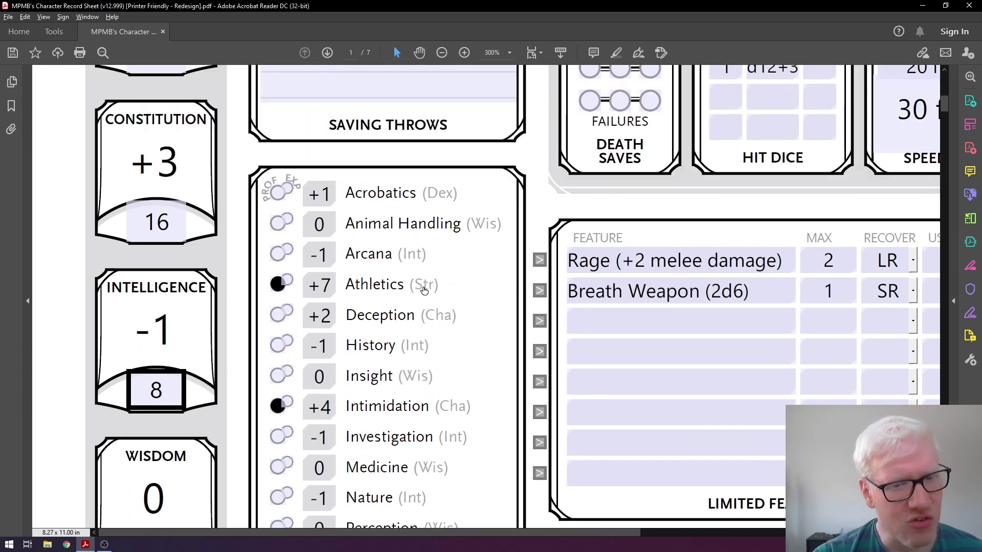
{"action": "mouse_move", "coordinate": [413, 293]}
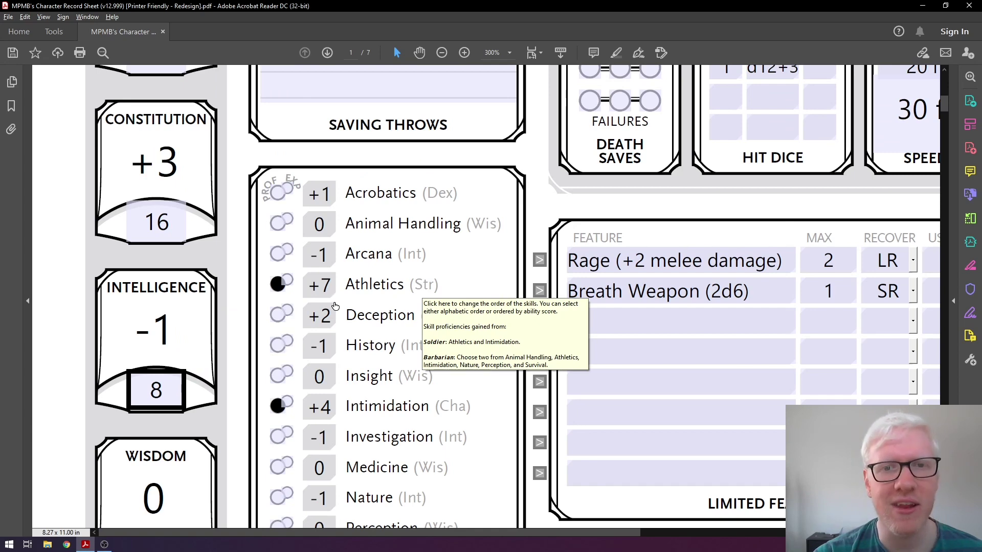
{"action": "scroll", "coordinate": [322, 319], "scroll_direction": "up", "scroll_amount": 2}
{"action": "scroll", "coordinate": [322, 319], "scroll_direction": "up", "scroll_amount": 3}
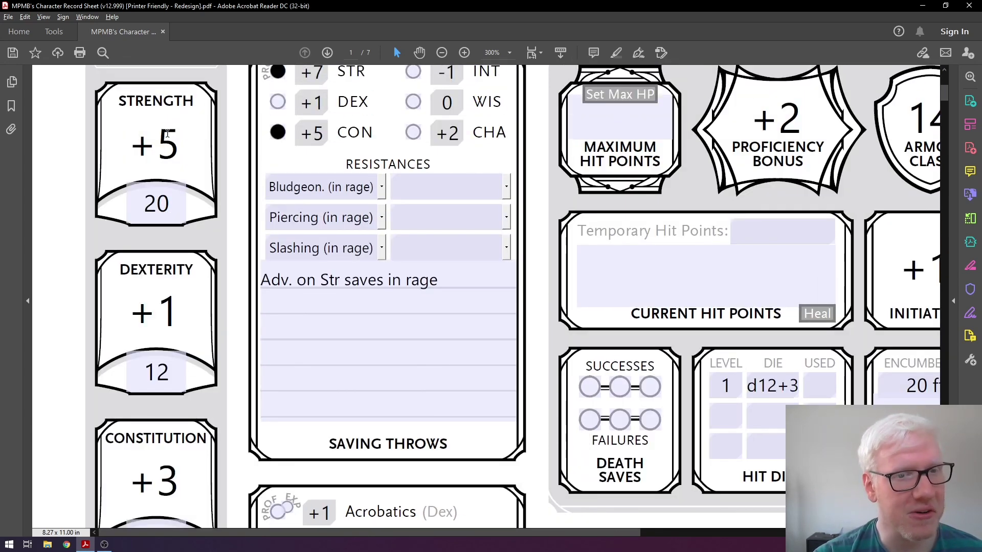
{"action": "scroll", "coordinate": [289, 321], "scroll_direction": "down", "scroll_amount": 3}
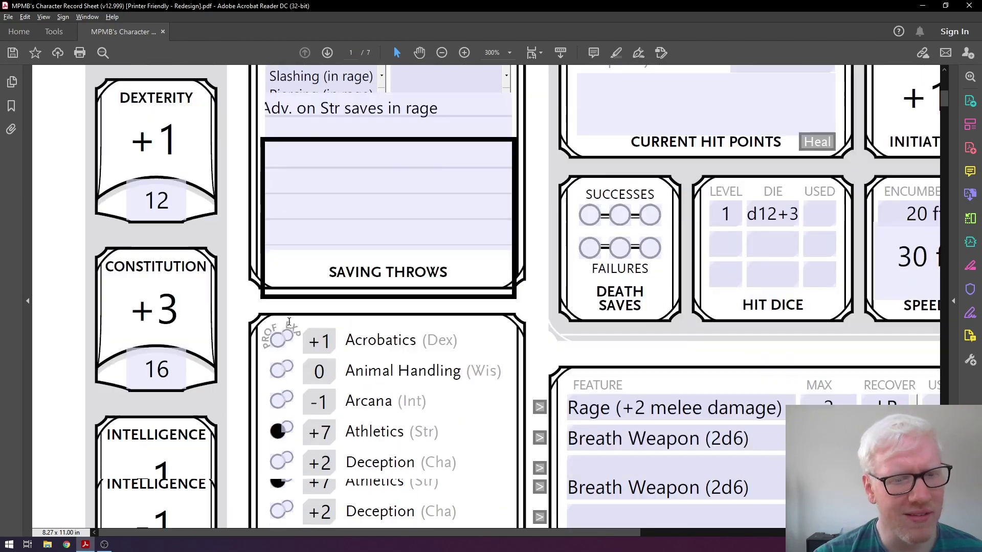
{"action": "scroll", "coordinate": [284, 327], "scroll_direction": "down", "scroll_amount": 1}
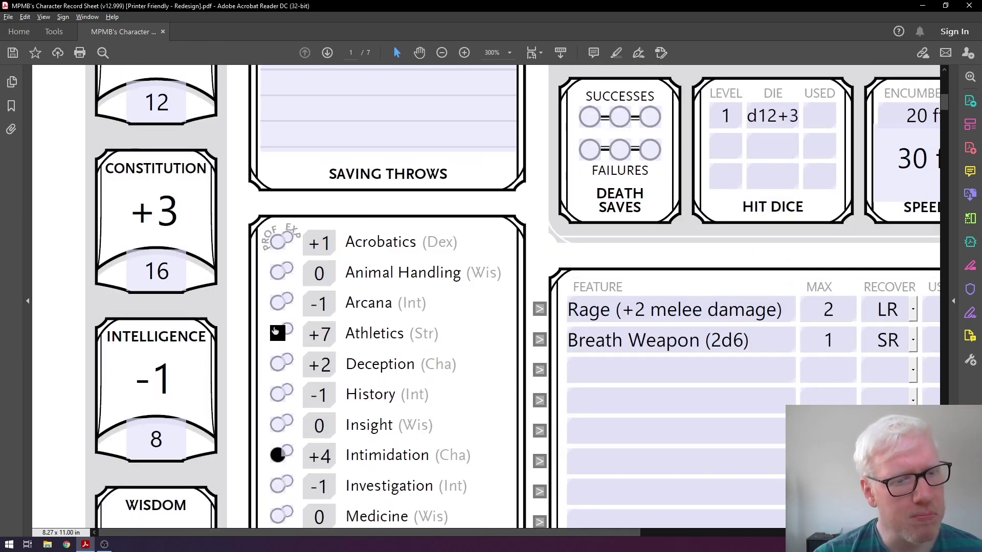
{"action": "left_click", "coordinate": [276, 332]}
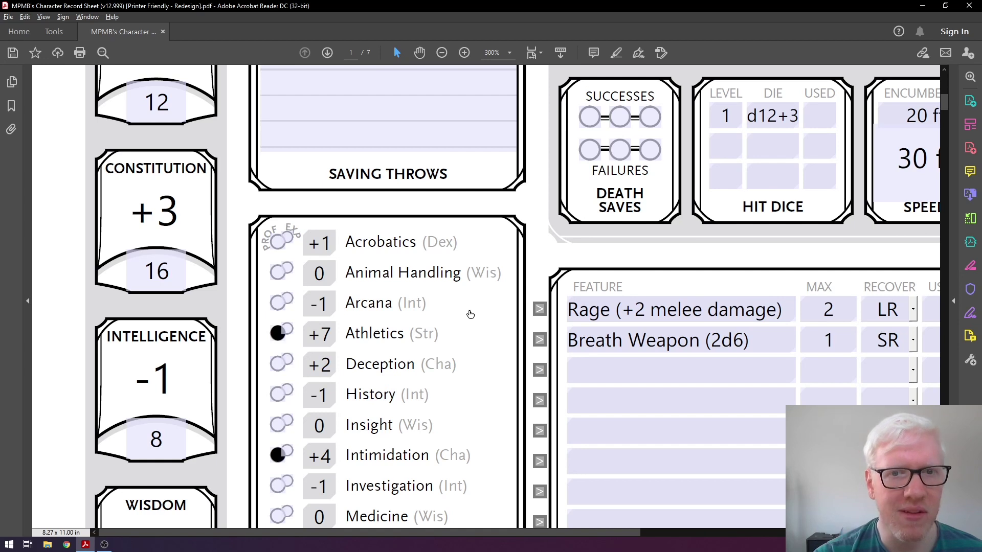
{"action": "mouse_move", "coordinate": [447, 369]}
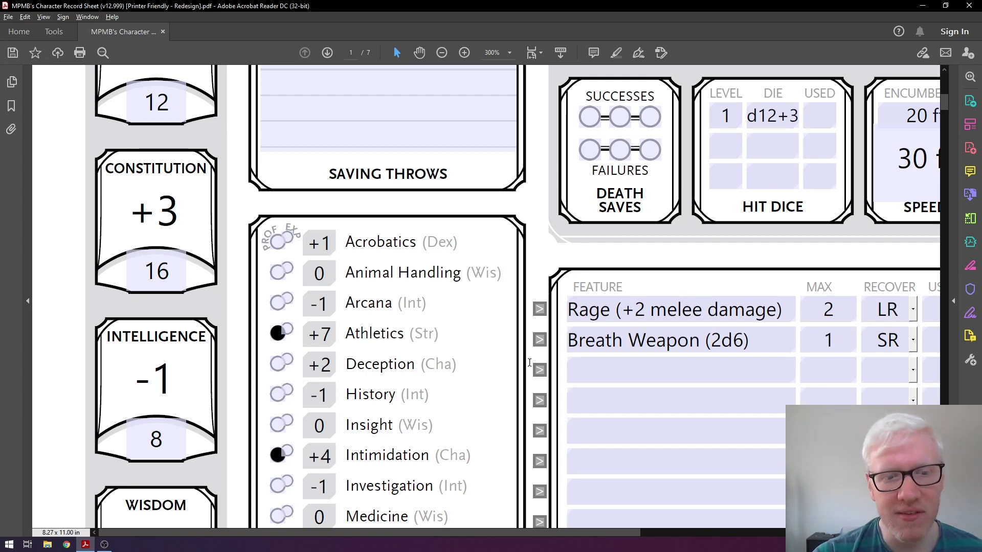
{"action": "scroll", "coordinate": [546, 384], "scroll_direction": "up", "scroll_amount": 8}
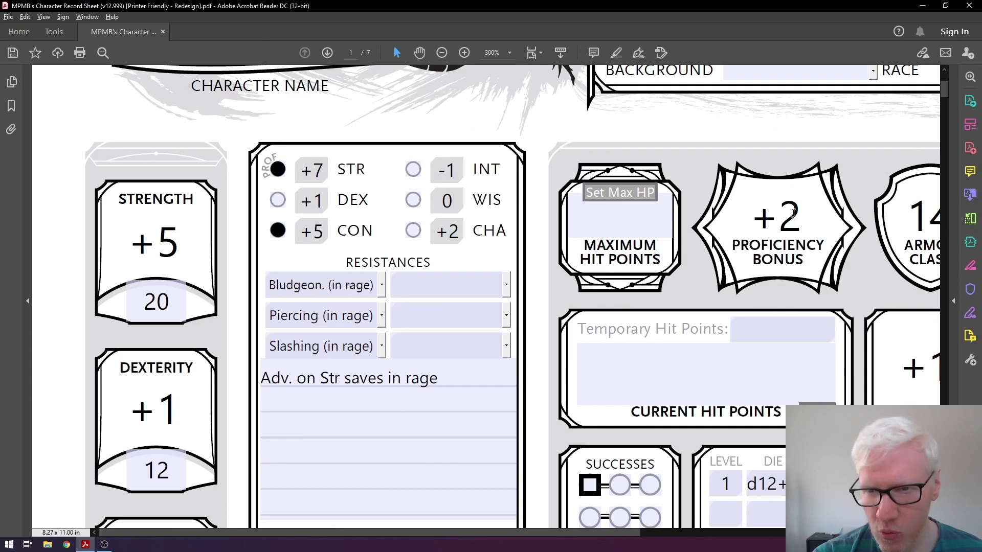
{"action": "left_click", "coordinate": [793, 214]}
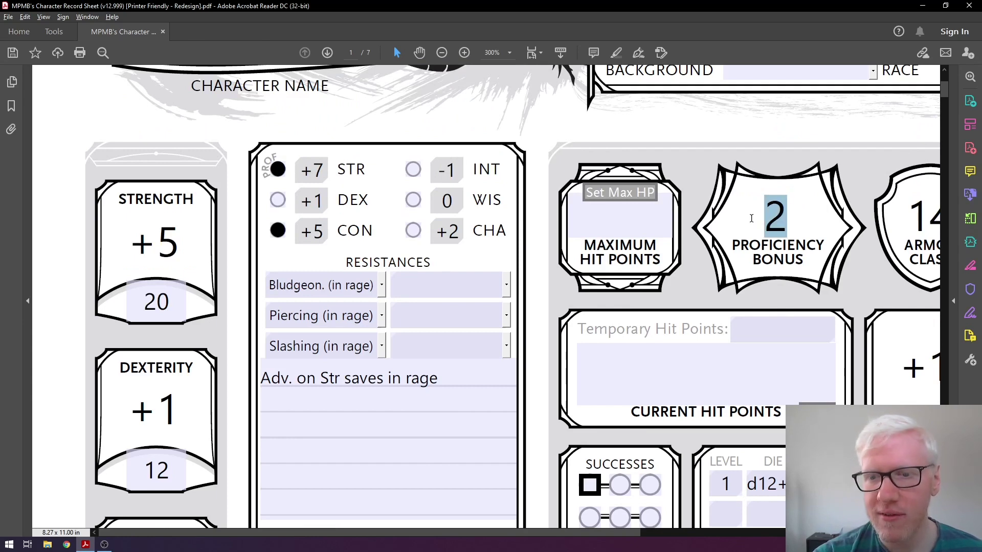
{"action": "left_click", "coordinate": [802, 142]}
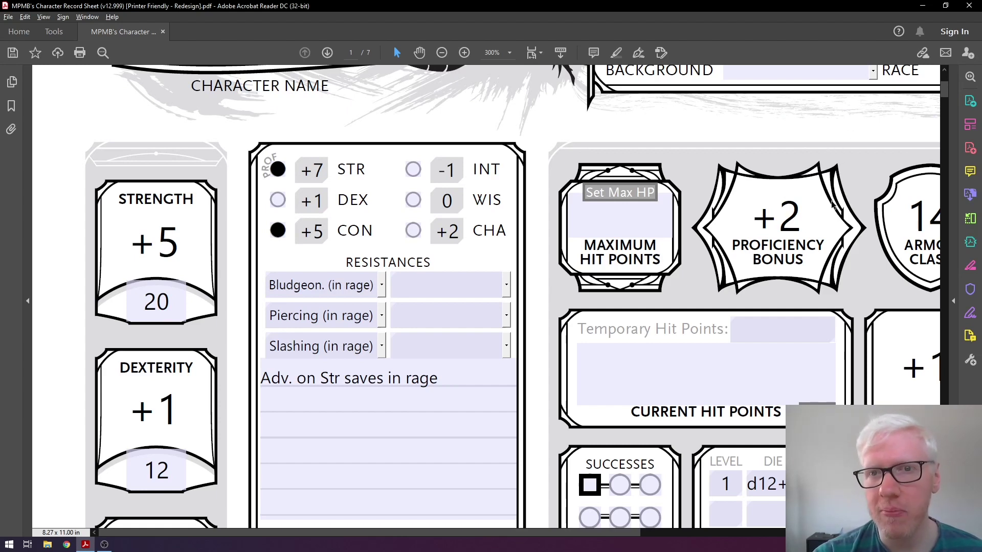
{"action": "scroll", "coordinate": [595, 302], "scroll_direction": "down", "scroll_amount": 10}
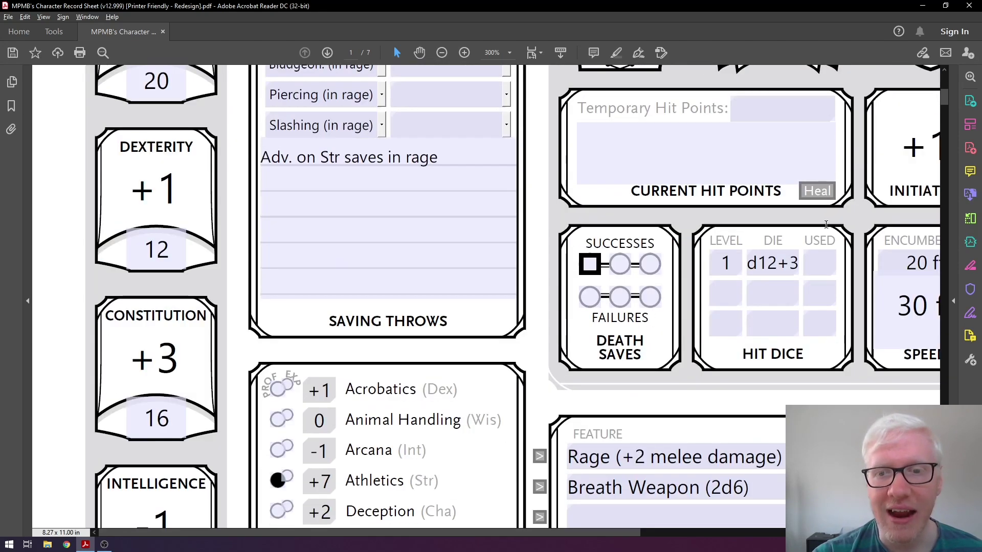
{"action": "scroll", "coordinate": [596, 301], "scroll_direction": "down", "scroll_amount": 1}
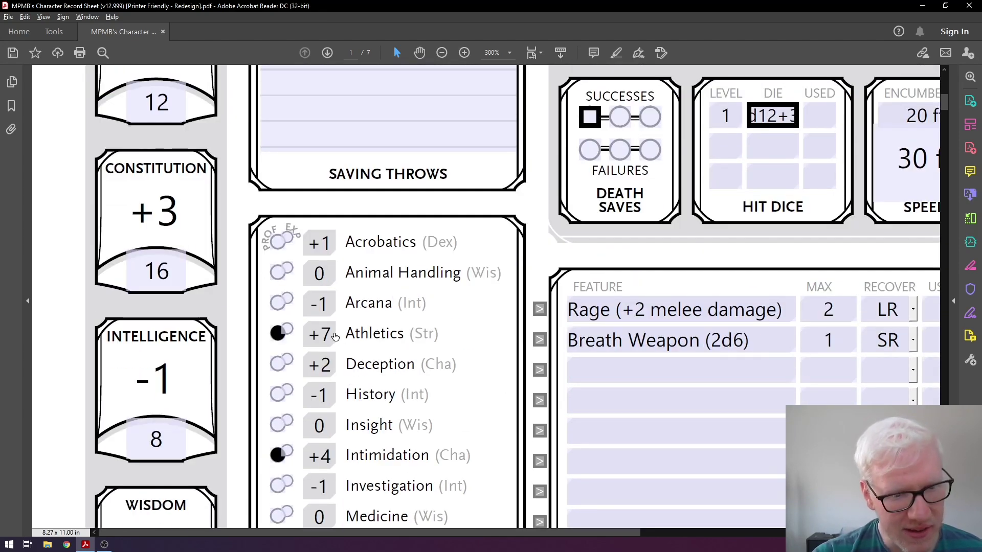
{"action": "scroll", "coordinate": [308, 298], "scroll_direction": "up", "scroll_amount": 10}
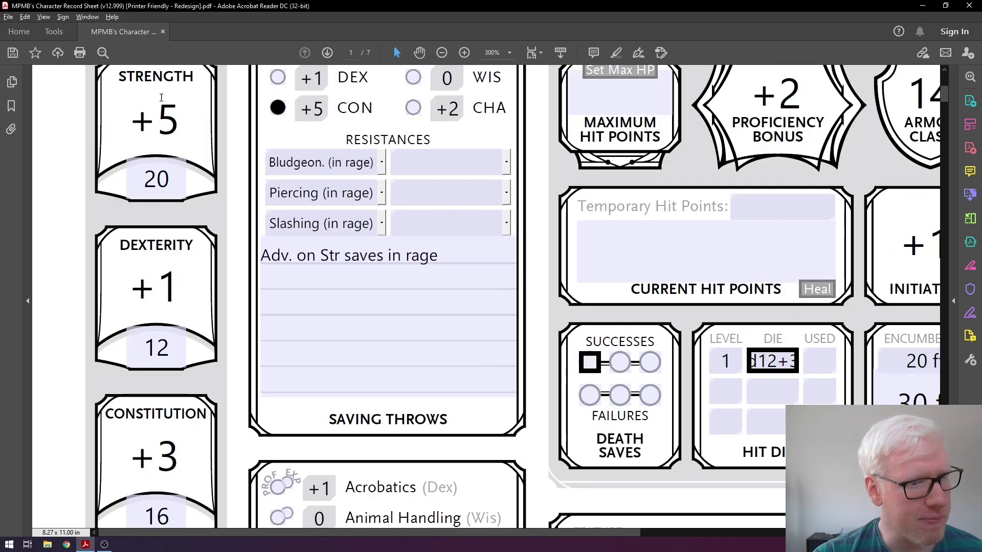
{"action": "scroll", "coordinate": [243, 199], "scroll_direction": "down", "scroll_amount": 4}
{"action": "left_click", "coordinate": [266, 209]}
{"action": "scroll", "coordinate": [266, 210], "scroll_direction": "up", "scroll_amount": 3}
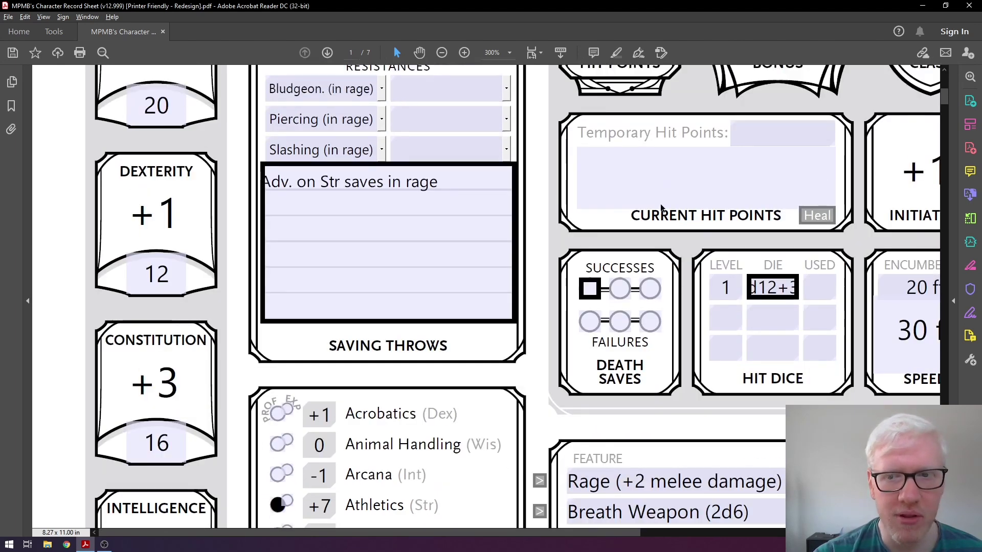
{"action": "scroll", "coordinate": [470, 270], "scroll_direction": "down", "scroll_amount": 9}
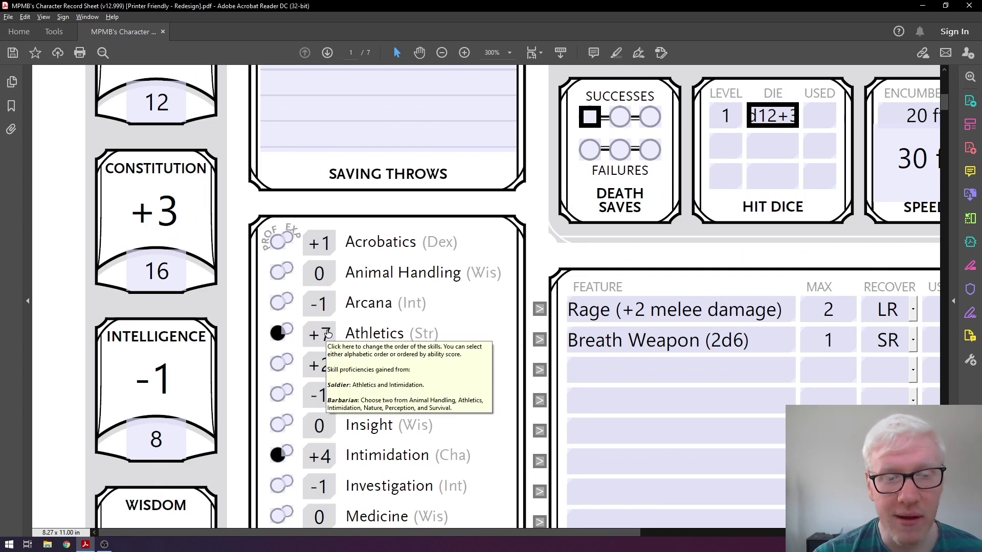
{"action": "scroll", "coordinate": [503, 291], "scroll_direction": "down", "scroll_amount": 3}
{"action": "scroll", "coordinate": [527, 257], "scroll_direction": "down", "scroll_amount": 4}
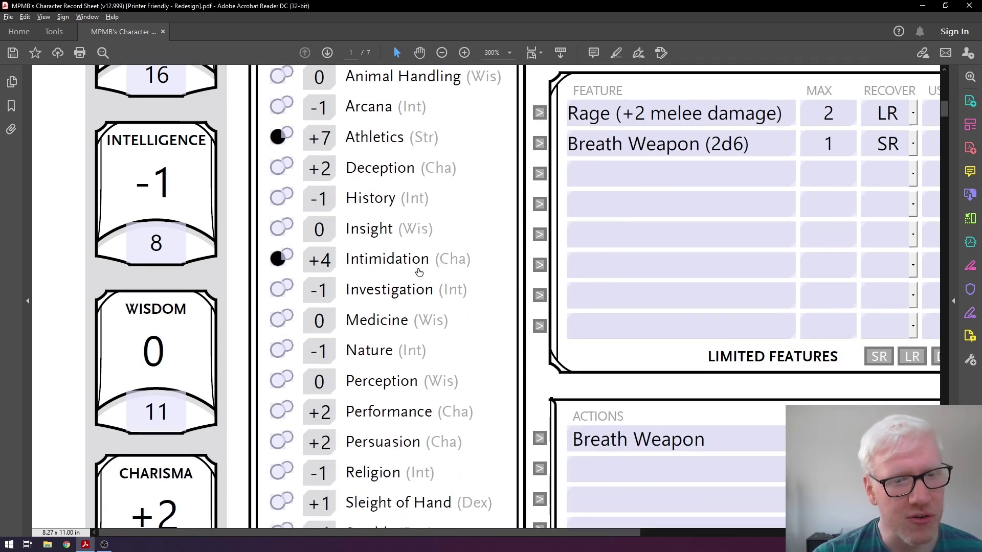
{"action": "mouse_move", "coordinate": [455, 268]}
{"action": "scroll", "coordinate": [455, 268], "scroll_direction": "down", "scroll_amount": 9}
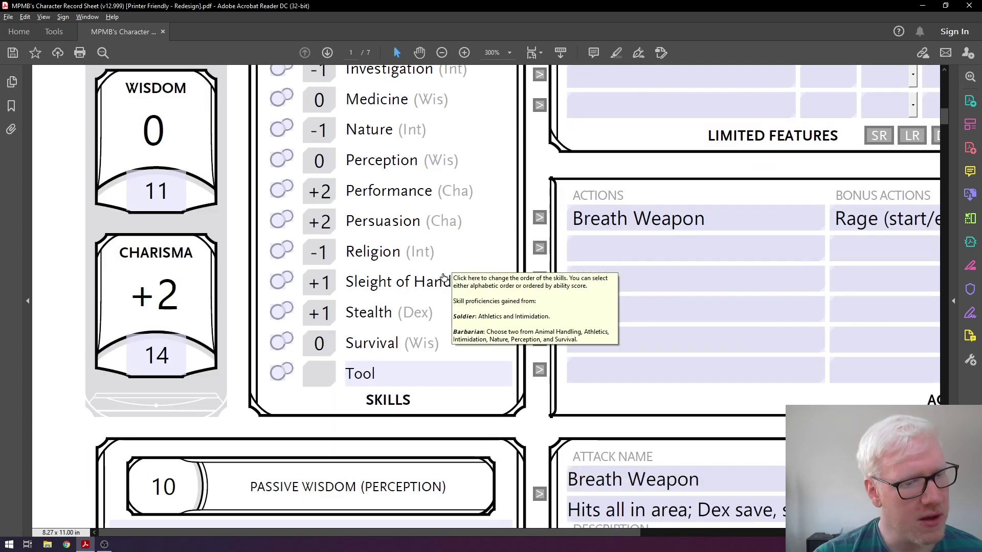
{"action": "scroll", "coordinate": [170, 323], "scroll_direction": "up", "scroll_amount": 5}
{"action": "scroll", "coordinate": [169, 323], "scroll_direction": "up", "scroll_amount": 4}
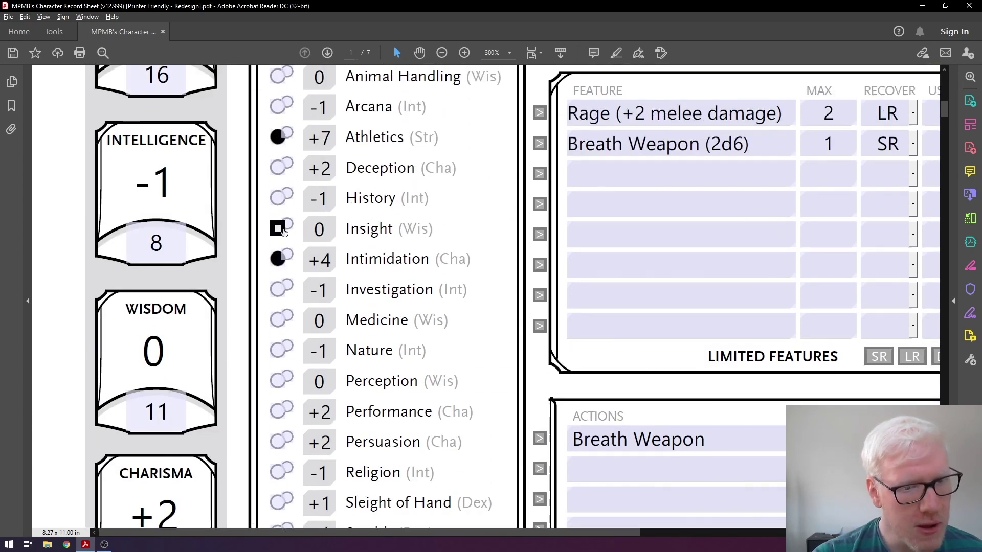
{"action": "mouse_move", "coordinate": [330, 260]}
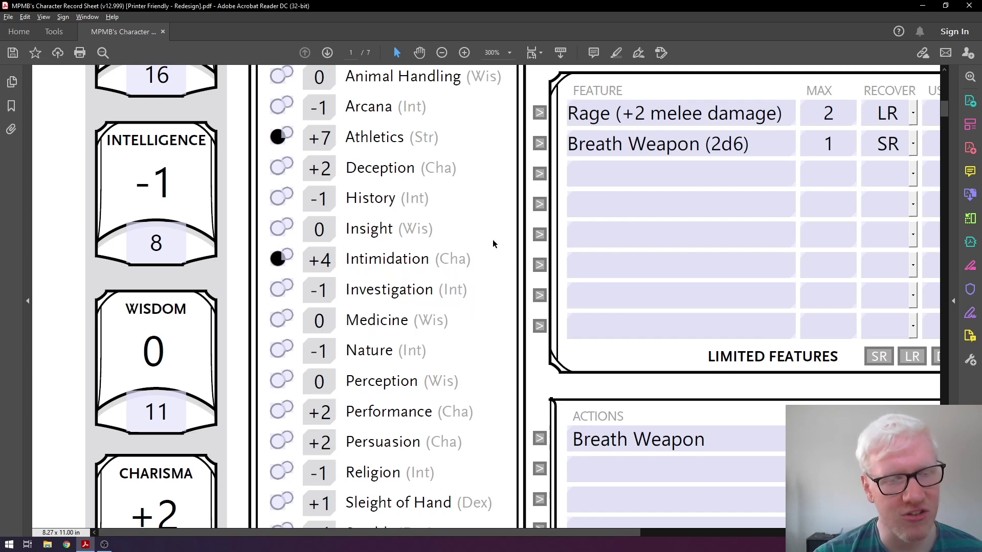
{"action": "scroll", "coordinate": [542, 277], "scroll_direction": "up", "scroll_amount": 10}
{"action": "scroll", "coordinate": [548, 292], "scroll_direction": "down", "scroll_amount": 1}
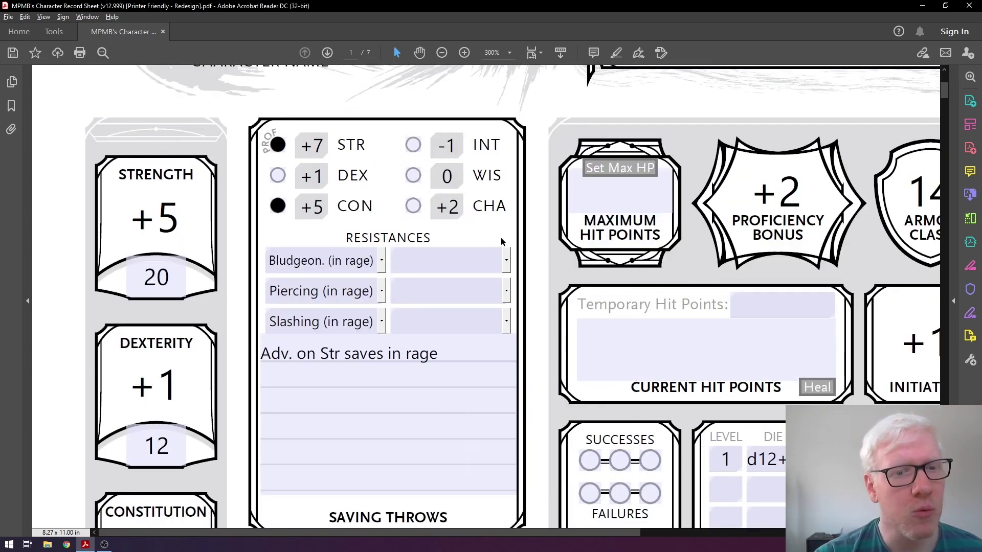
{"action": "scroll", "coordinate": [499, 272], "scroll_direction": "down", "scroll_amount": 1}
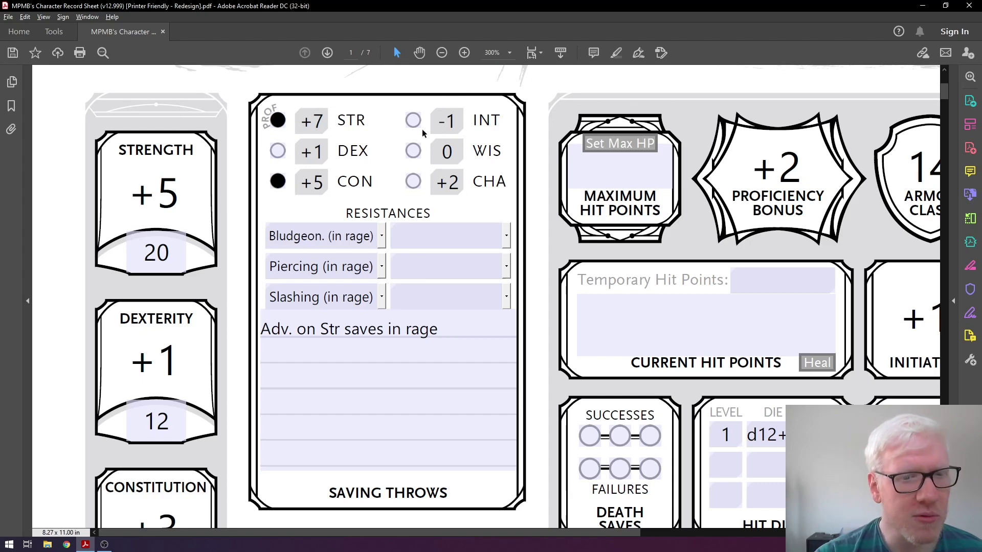
{"action": "scroll", "coordinate": [320, 204], "scroll_direction": "down", "scroll_amount": 3}
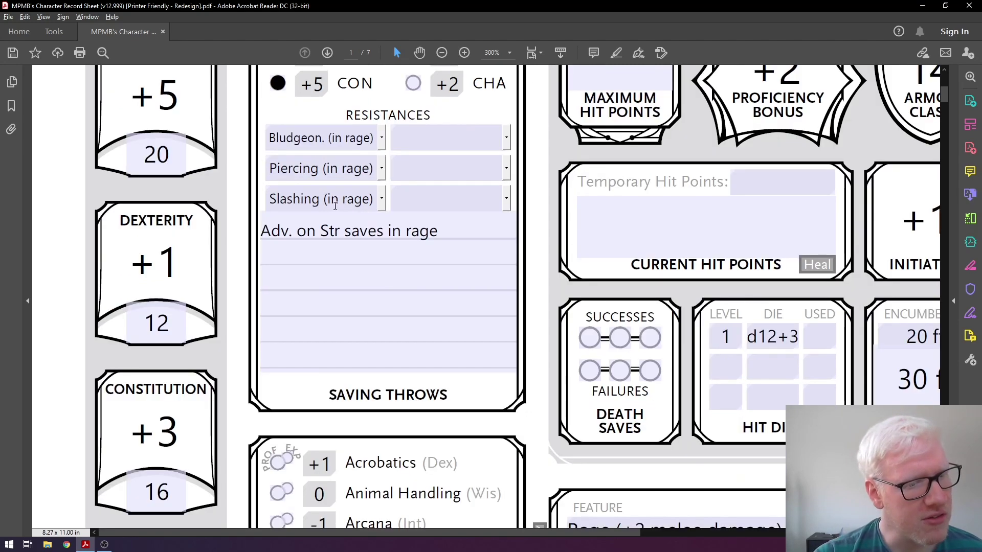
{"action": "scroll", "coordinate": [180, 425], "scroll_direction": "up", "scroll_amount": 2}
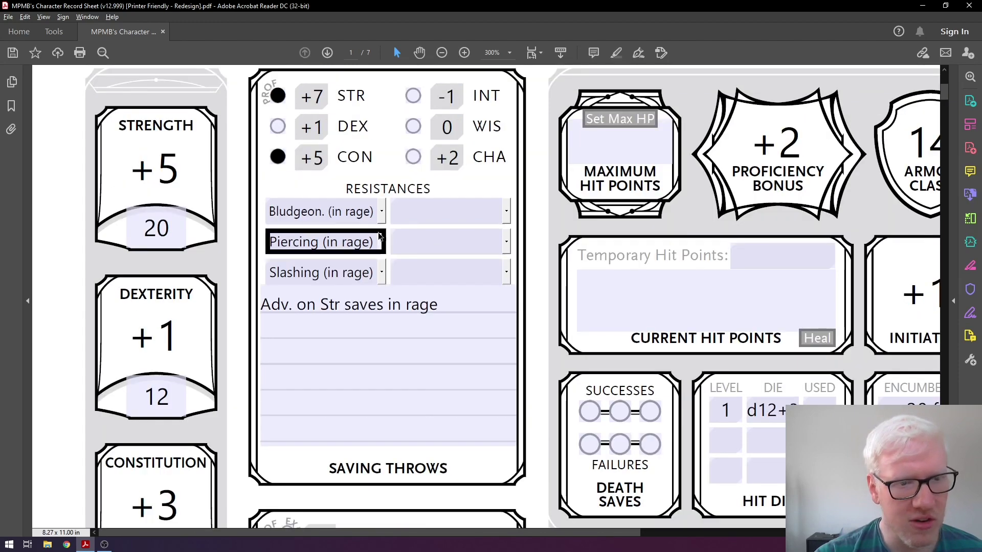